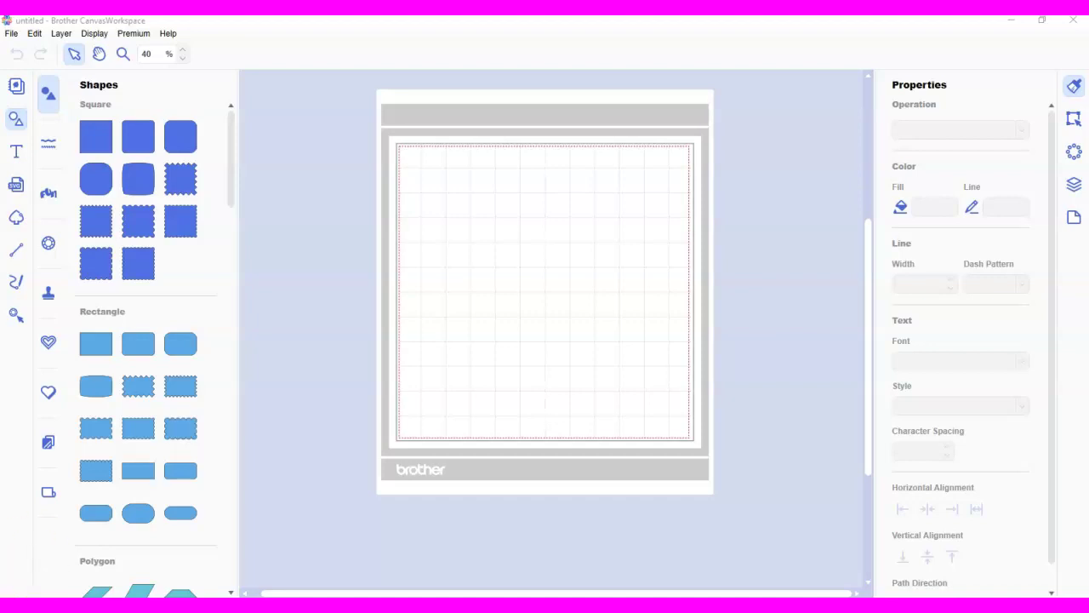
Open the Tubie-on-Board-sticker.cwprj project from the FaceBook Page Files folder.
click(11, 36)
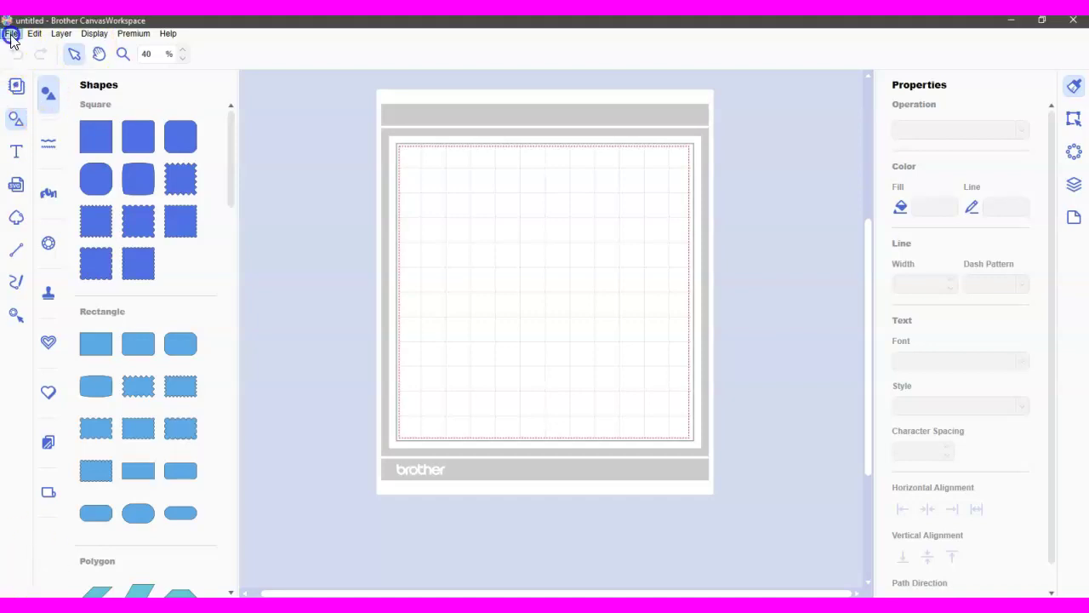
click(30, 62)
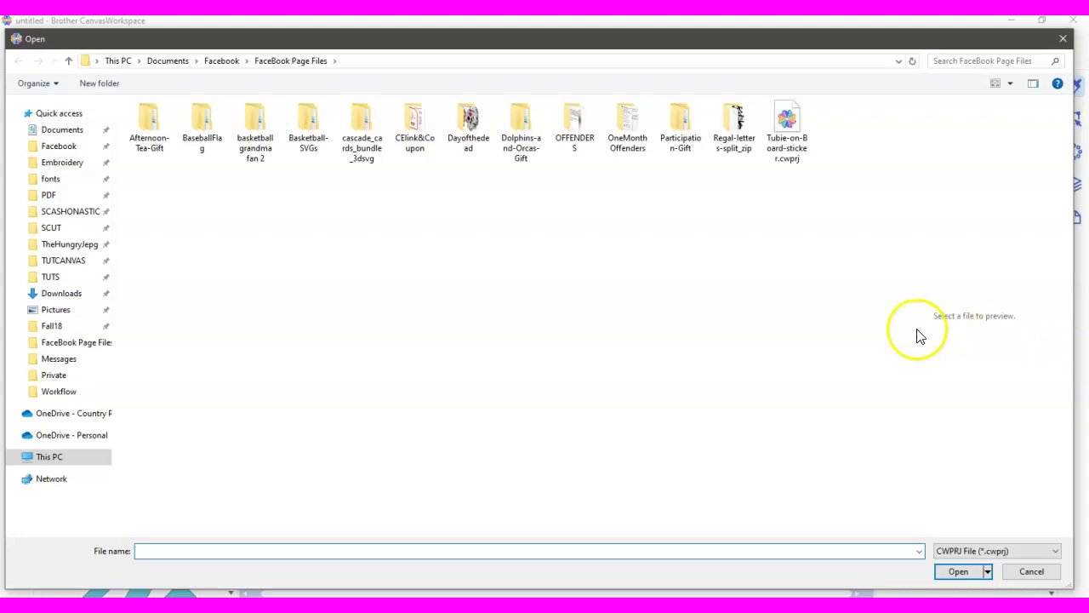
double_click(788, 119)
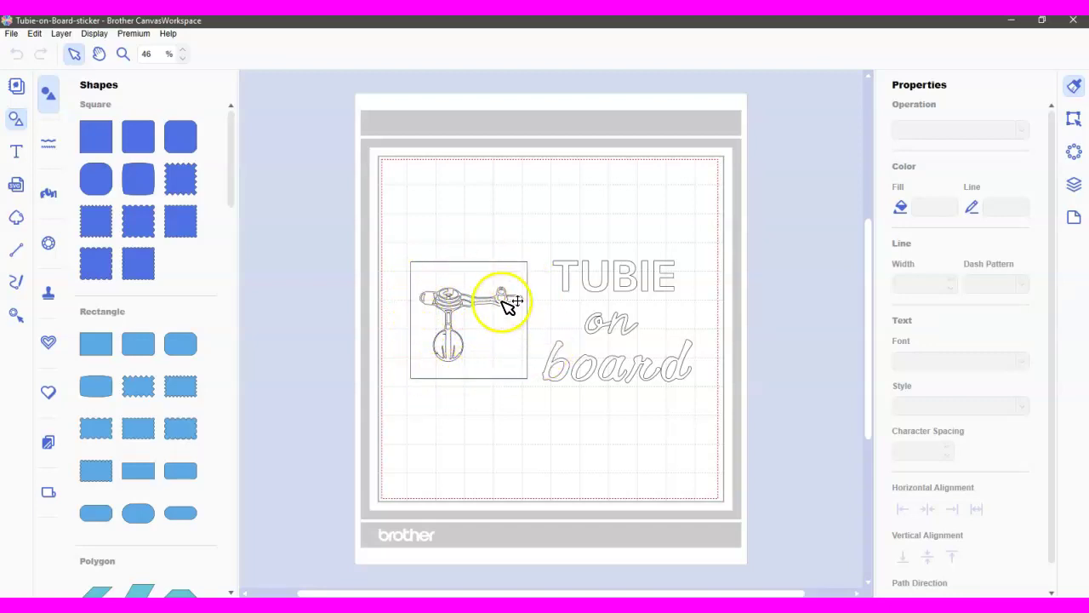
Give the feeding-tube drawing a purple-blue #737FBA fill.
click(508, 356)
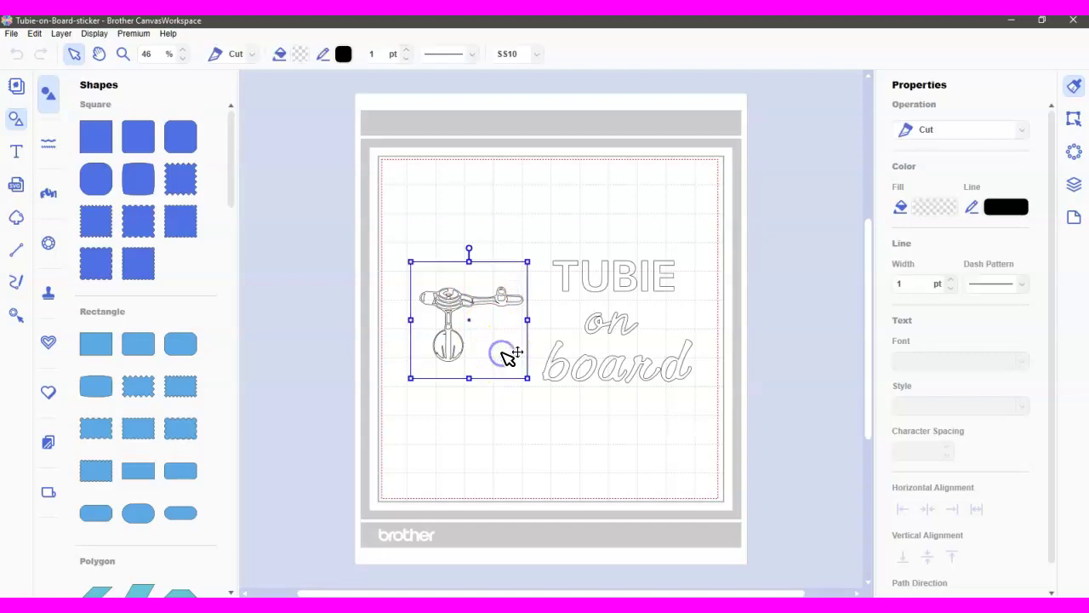
click(936, 210)
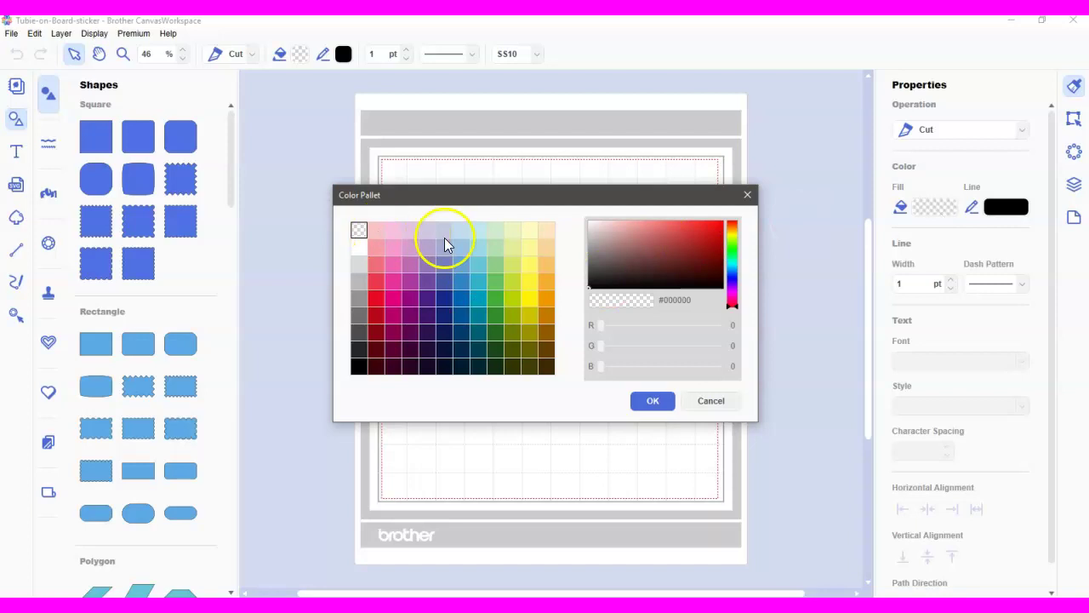
click(446, 265)
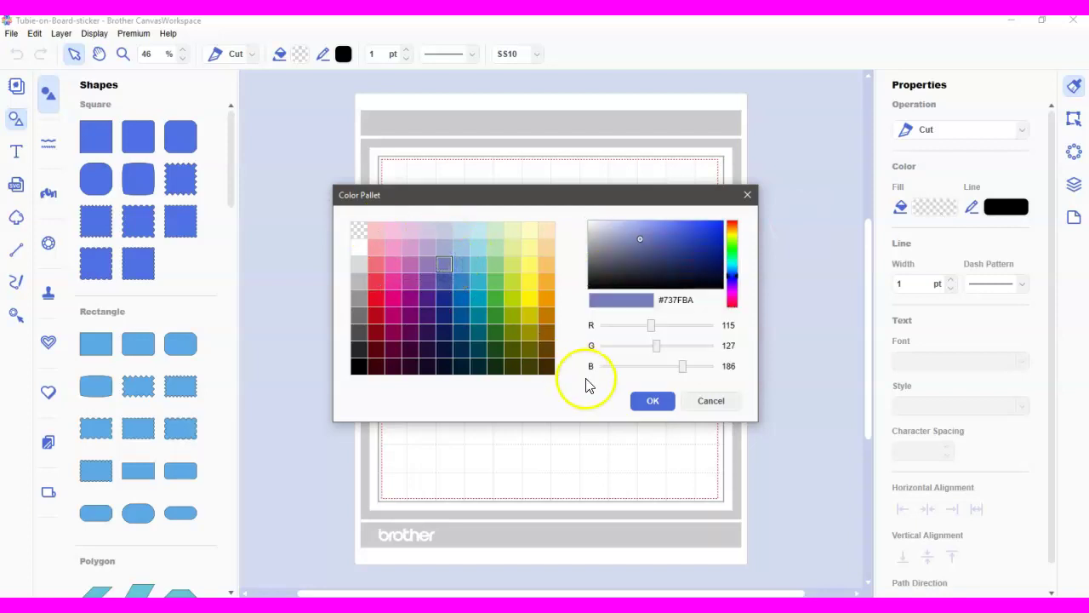
click(653, 401)
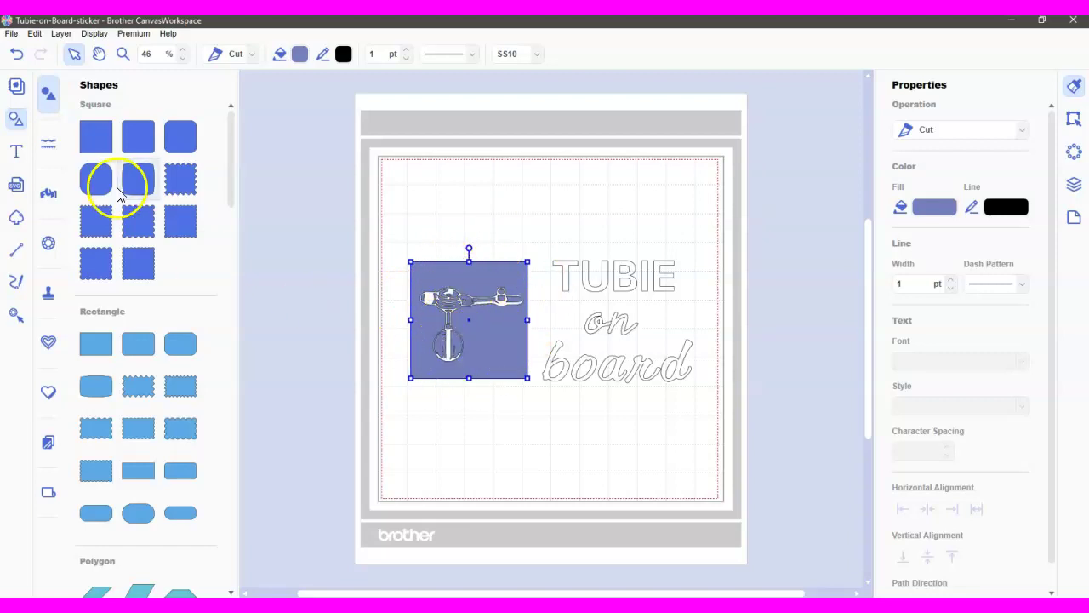
Add a basic square over the tube drawing, select both, and apply a Process Overlap option.
click(99, 135)
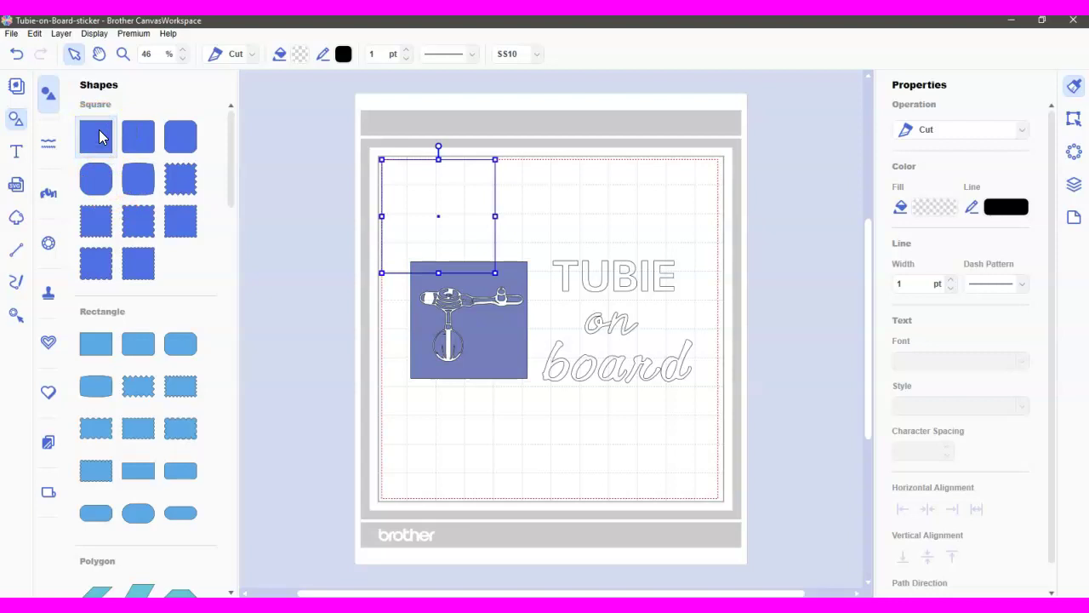
drag(436, 198, 466, 307)
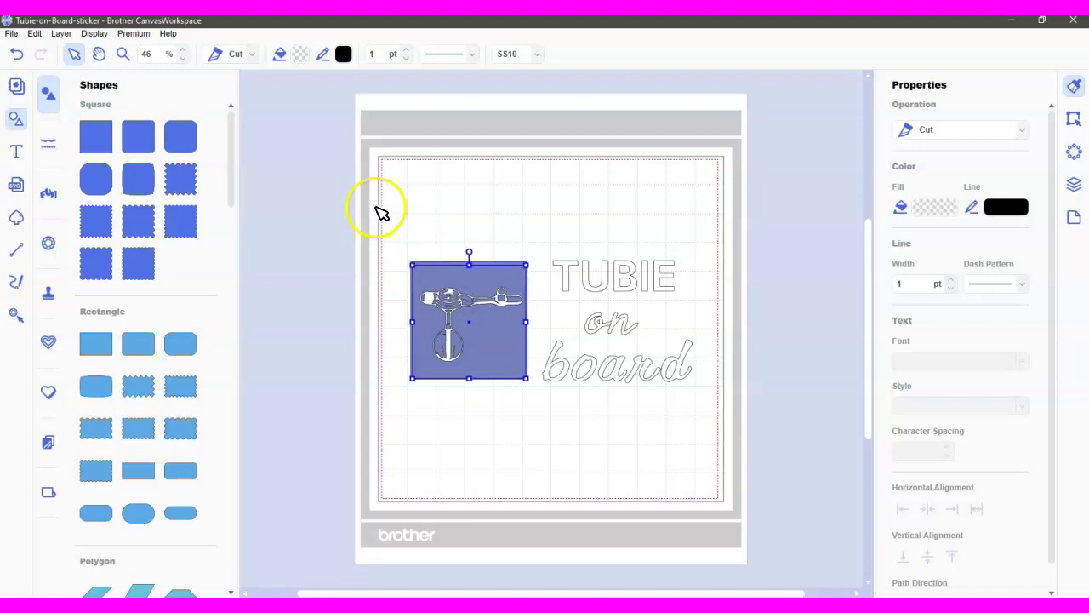
drag(389, 220, 537, 426)
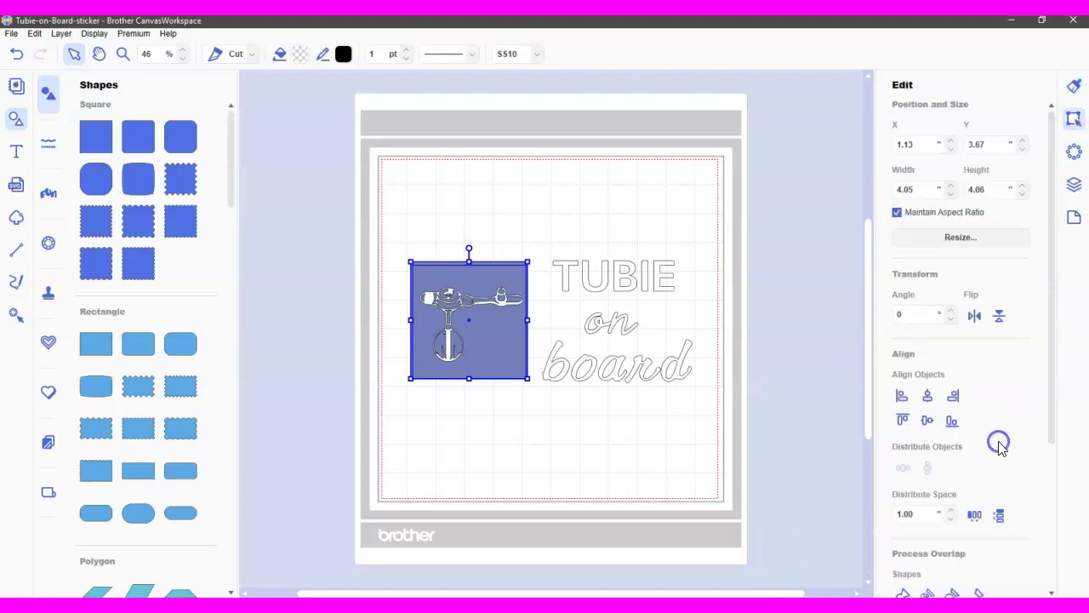
click(981, 593)
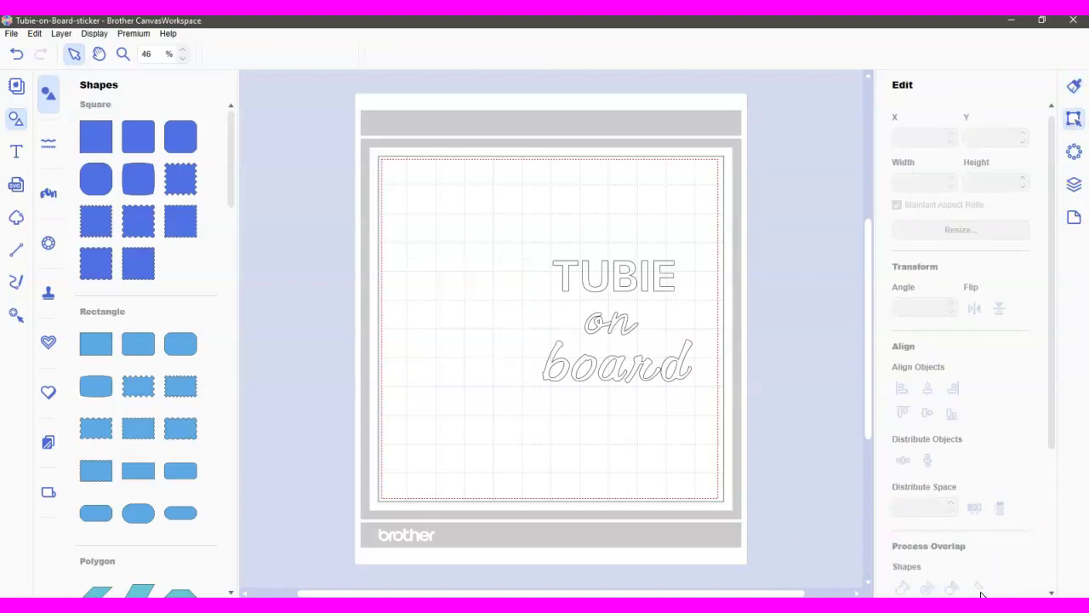
Undo the overlap combine, then fill the square over the tube drawing with pink #E93399.
click(17, 58)
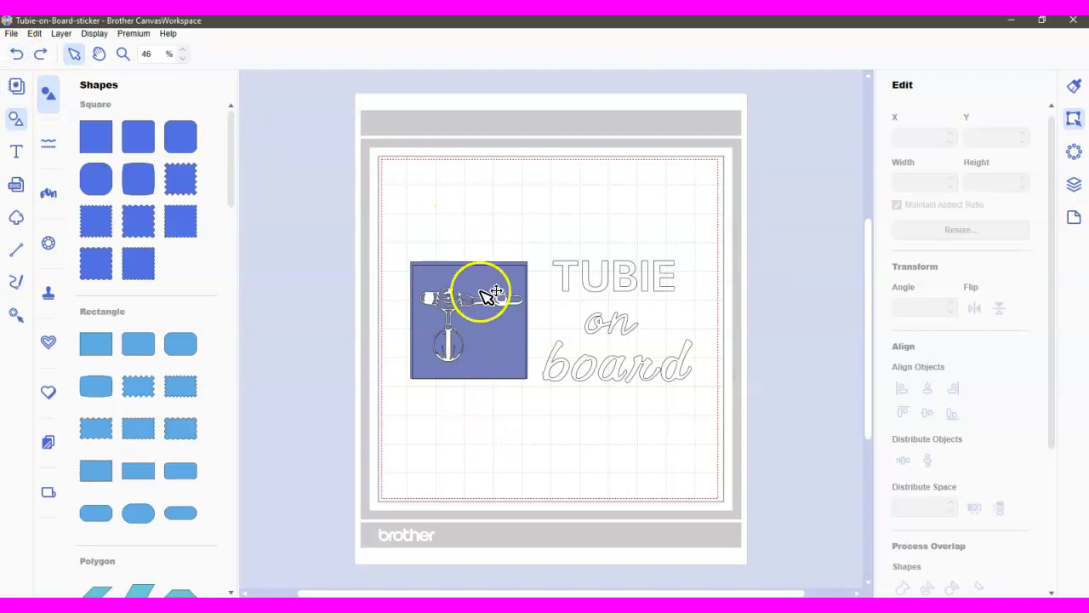
click(481, 326)
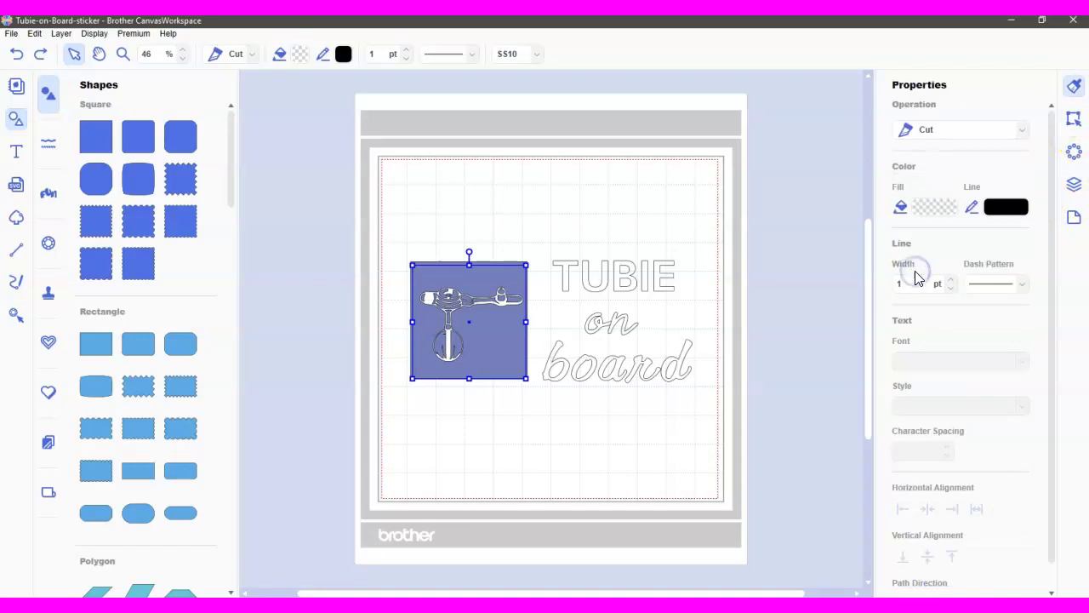
click(931, 207)
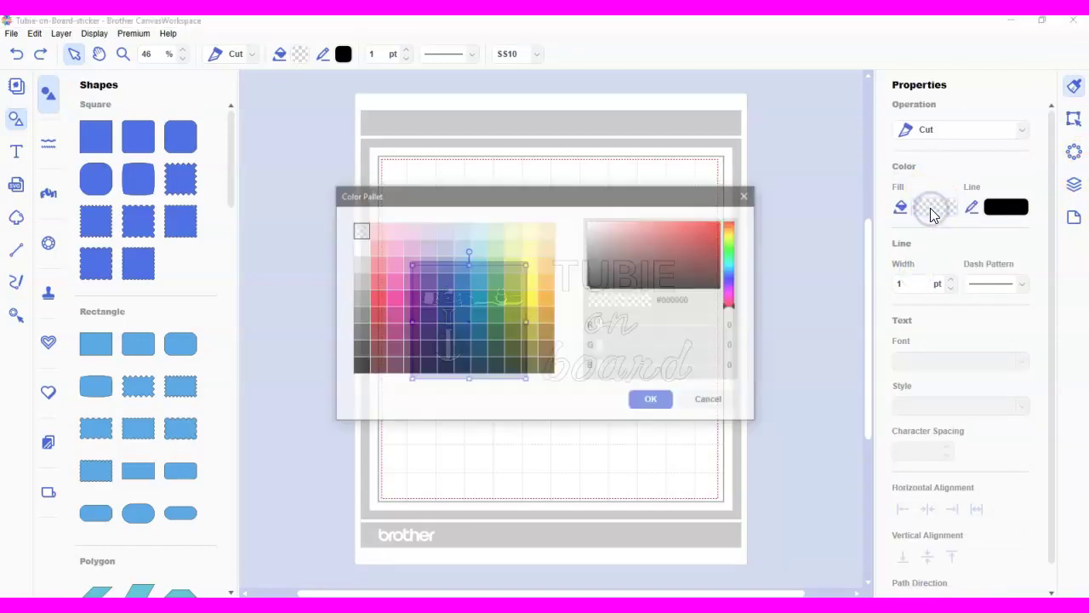
click(440, 303)
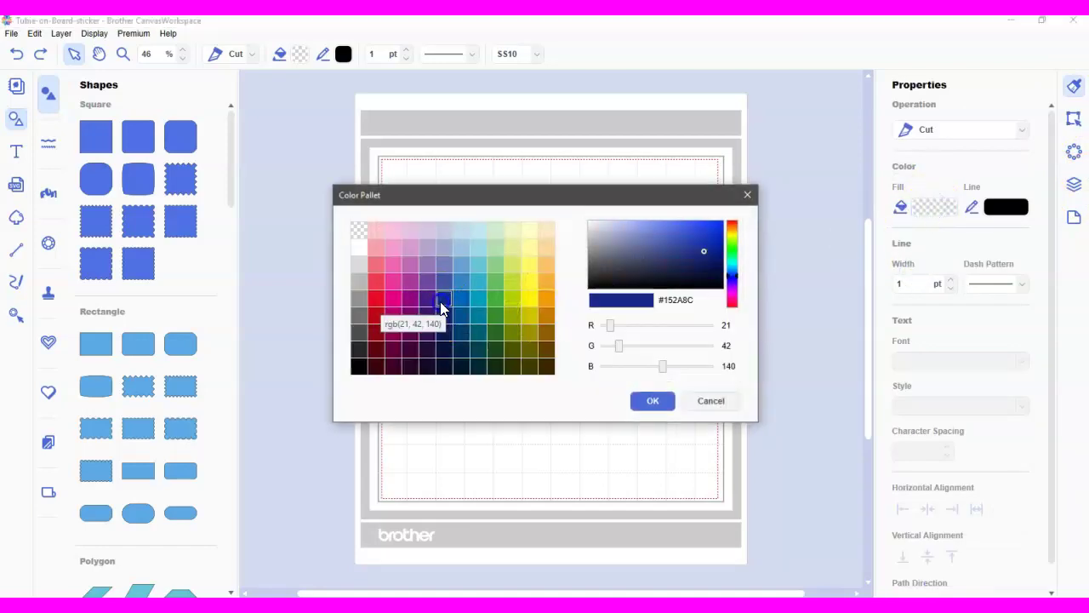
click(392, 279)
click(652, 400)
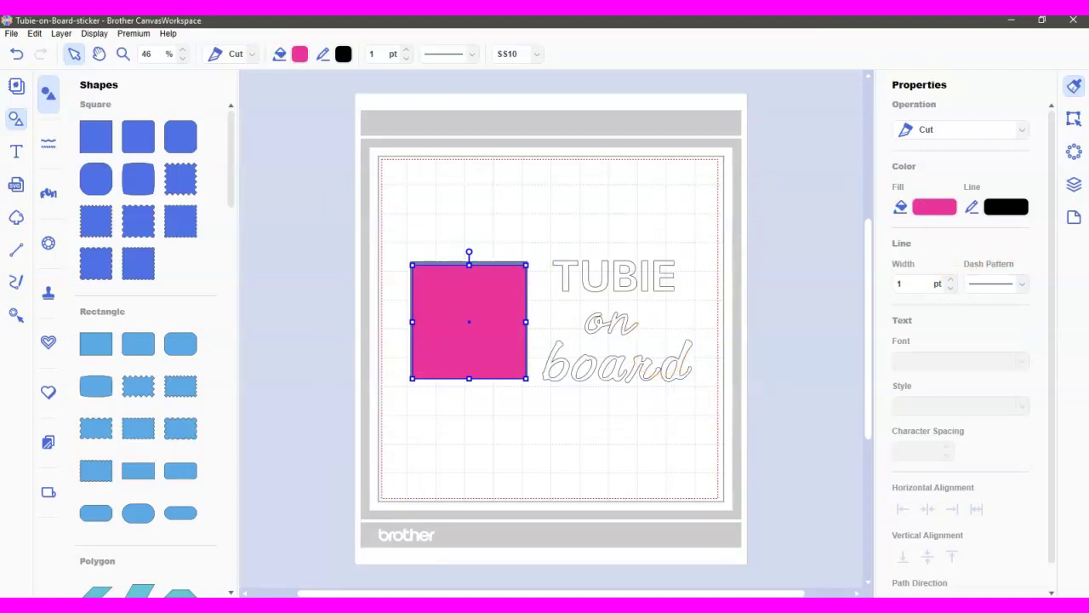
click(1074, 183)
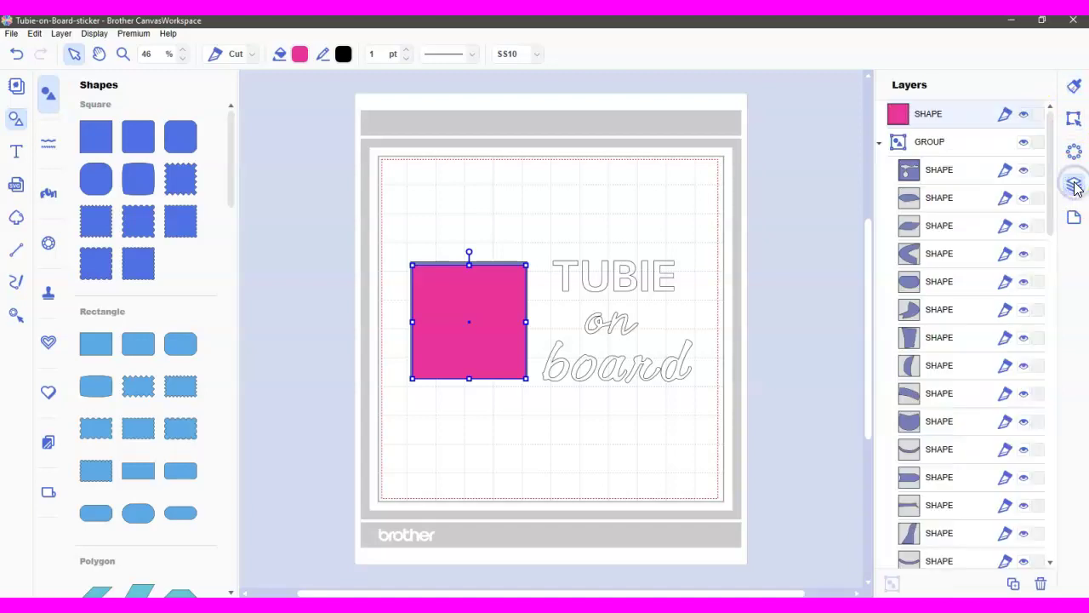
click(525, 437)
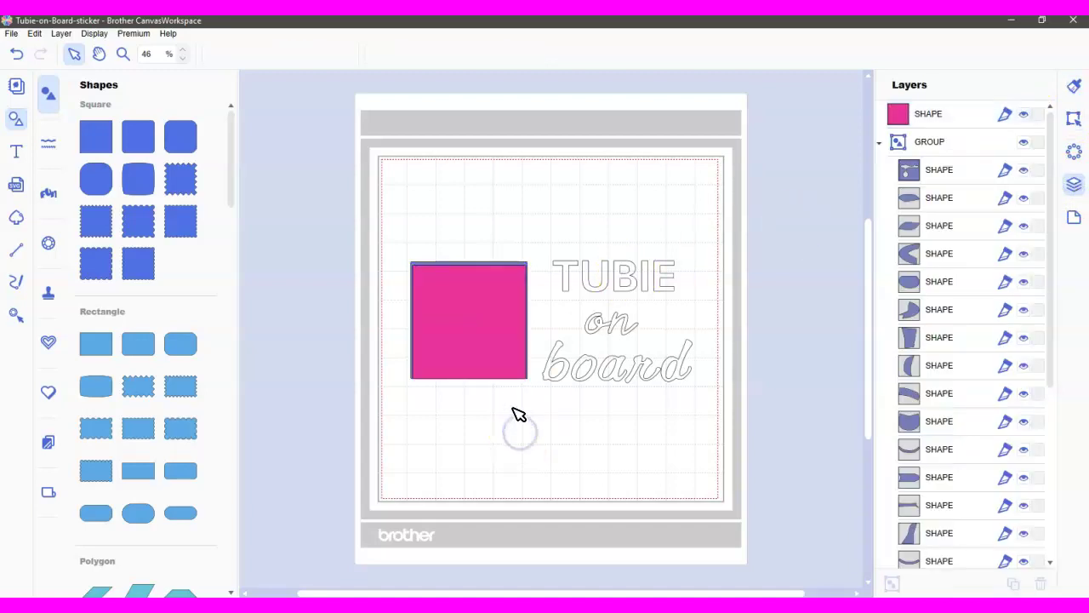
click(479, 313)
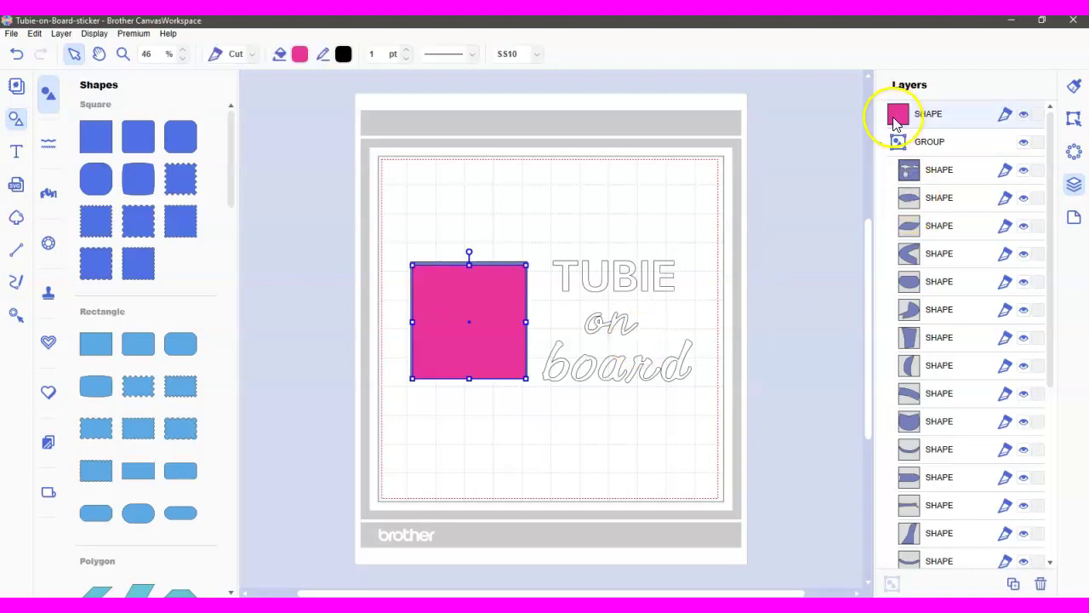
click(879, 144)
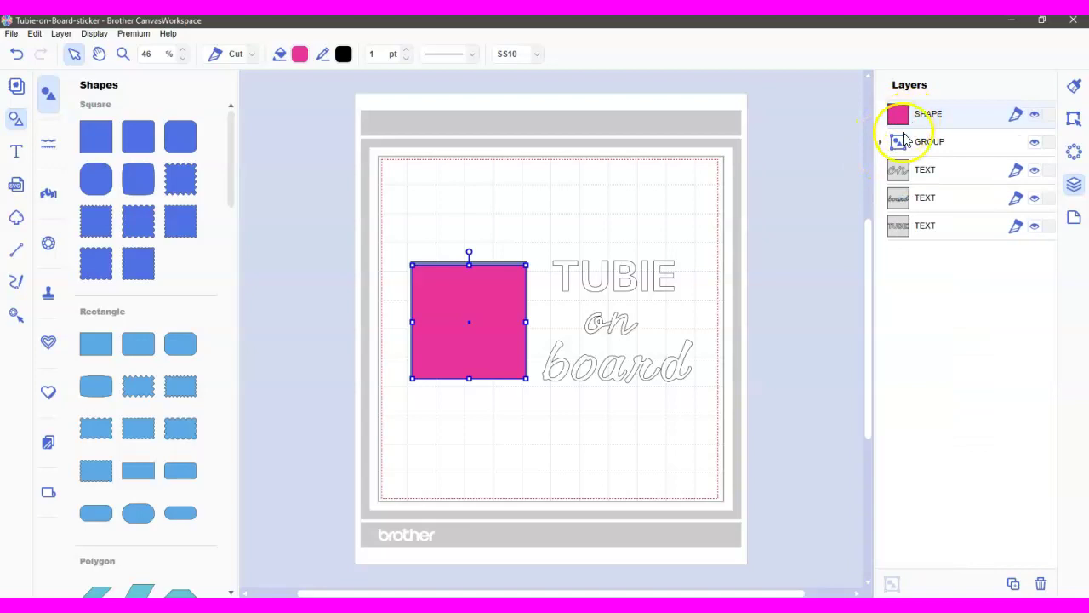
click(904, 145)
drag(903, 134, 907, 108)
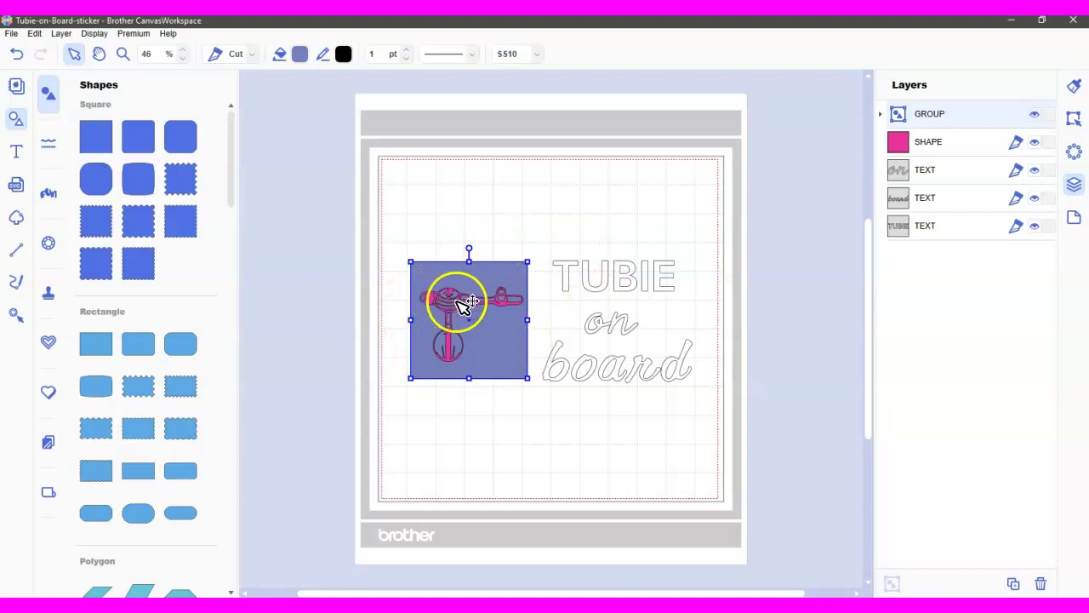
click(495, 437)
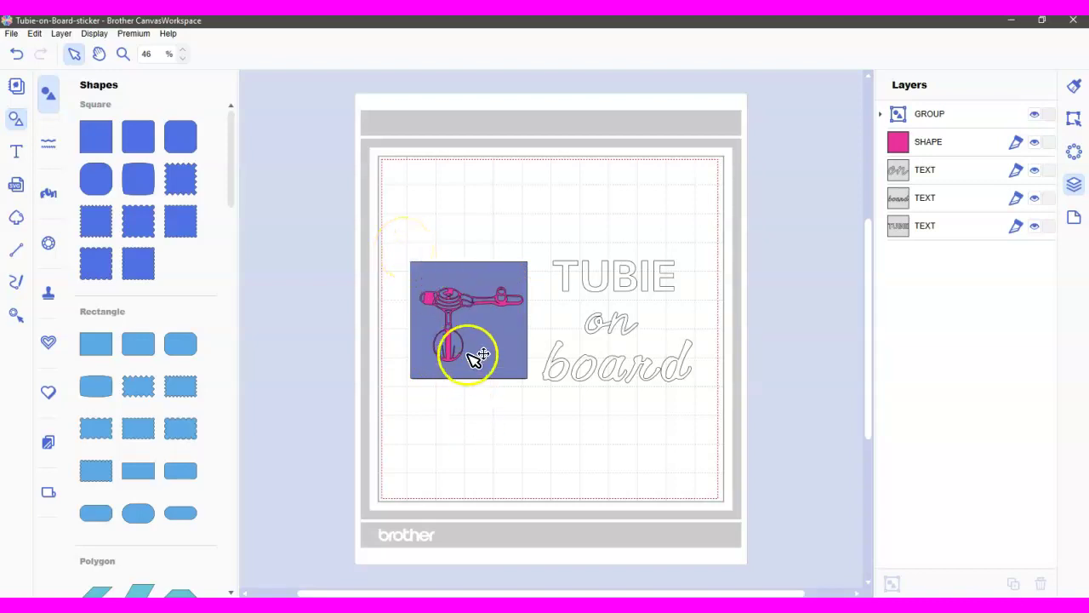
click(487, 317)
drag(506, 432, 810, 326)
click(805, 322)
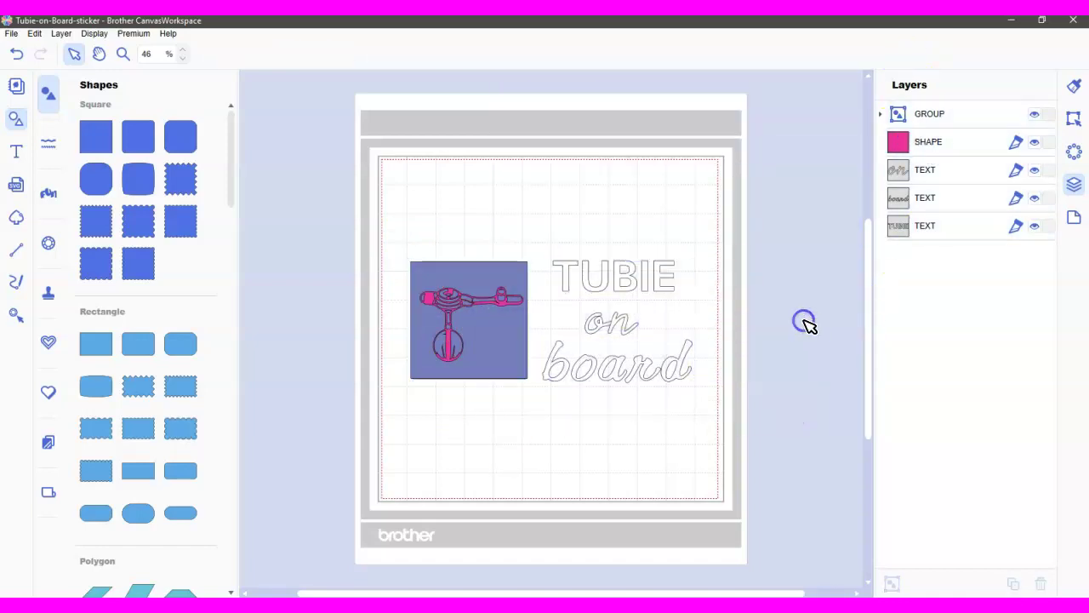
Select the tubie image and its square together and apply Subtract under Process Overlap.
click(905, 151)
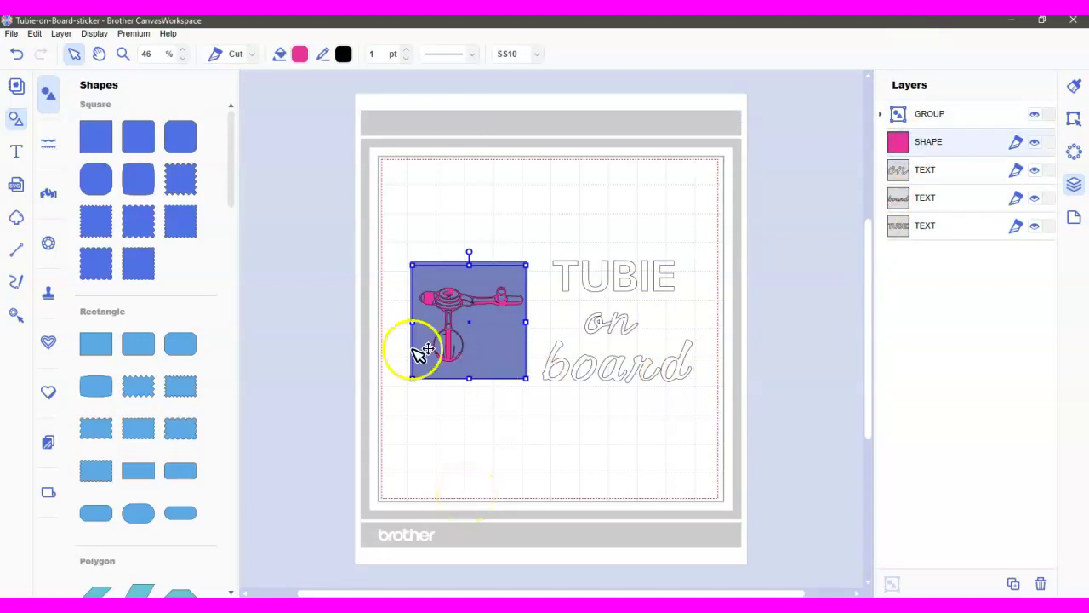
click(418, 210)
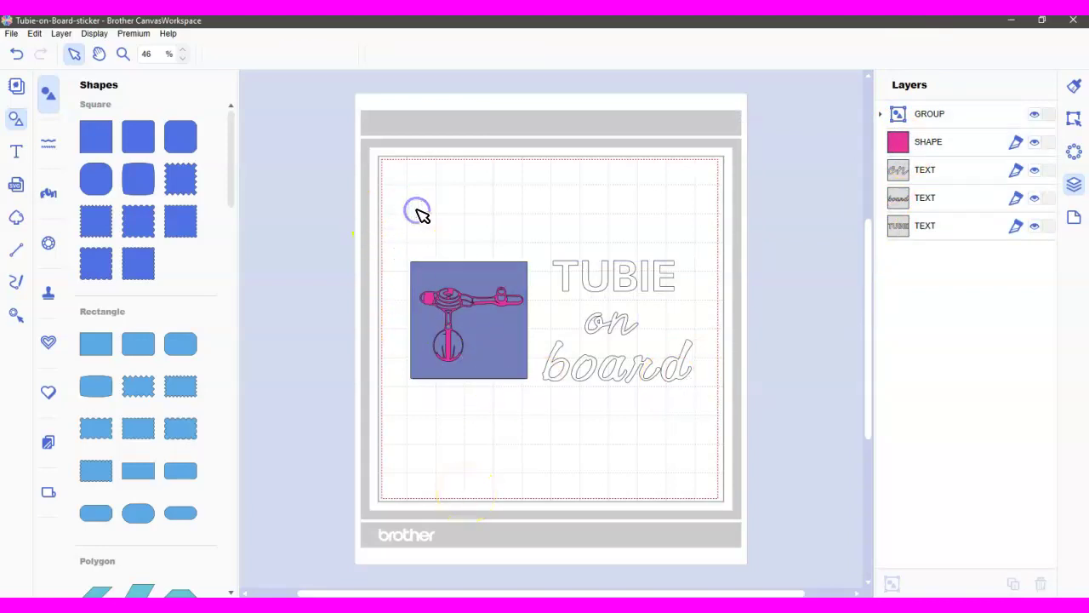
drag(390, 236, 536, 397)
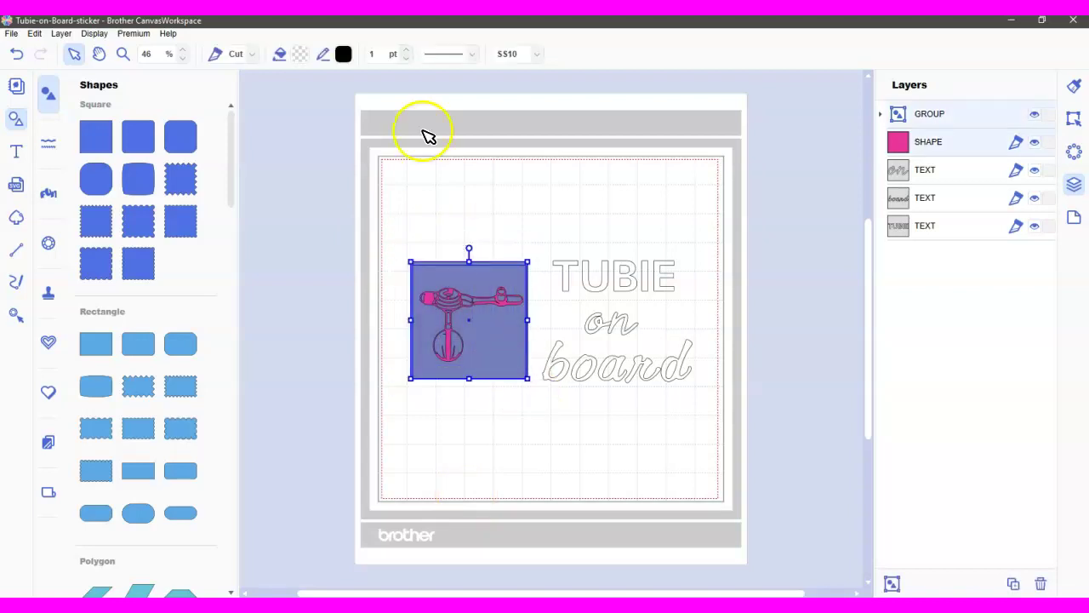
click(1075, 120)
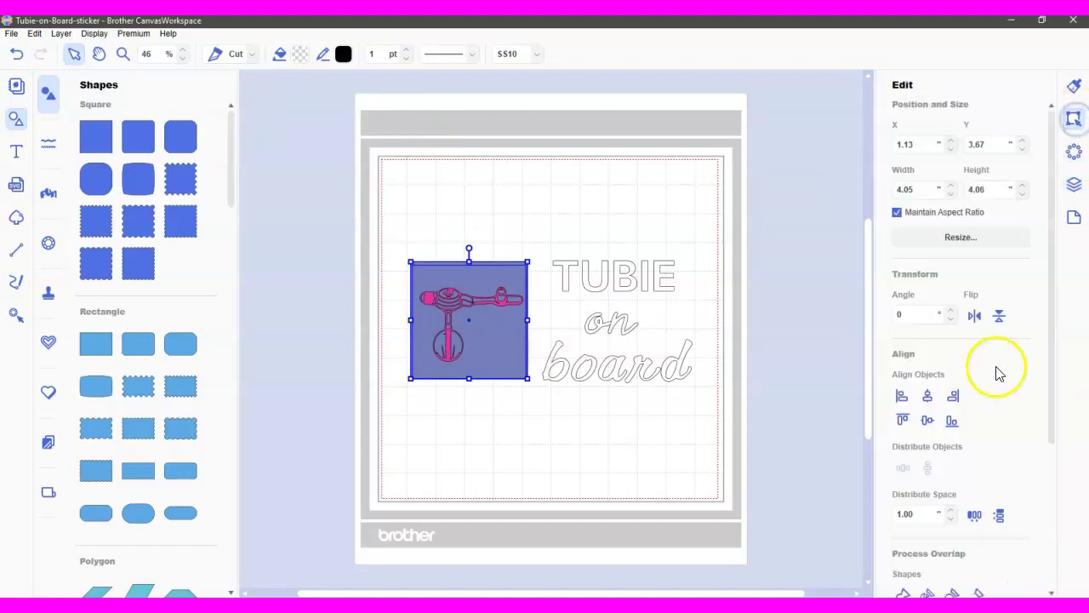
scroll(976, 594, down, 1)
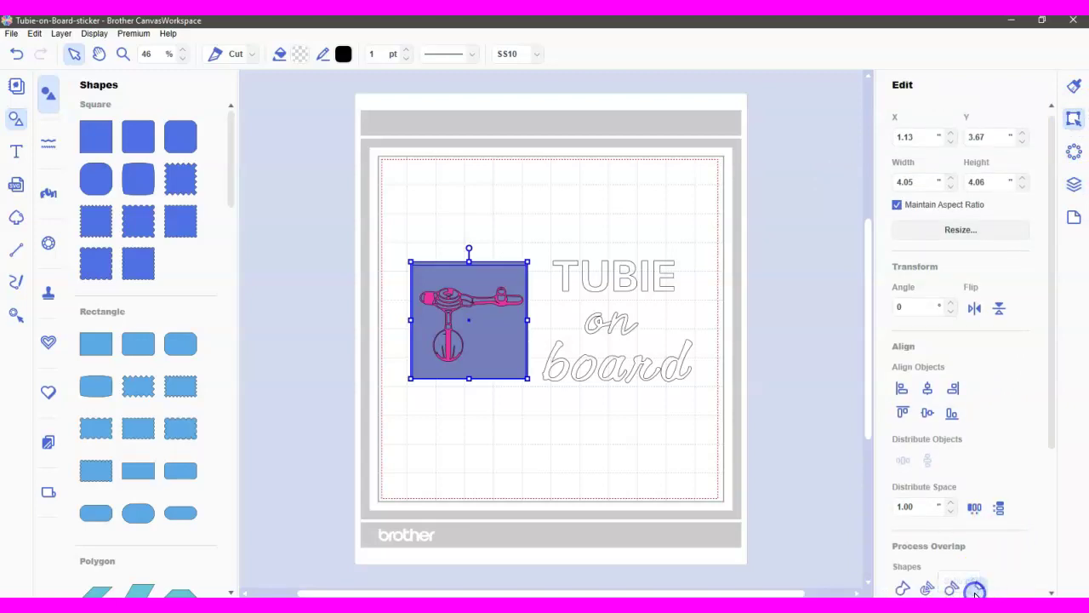
click(978, 588)
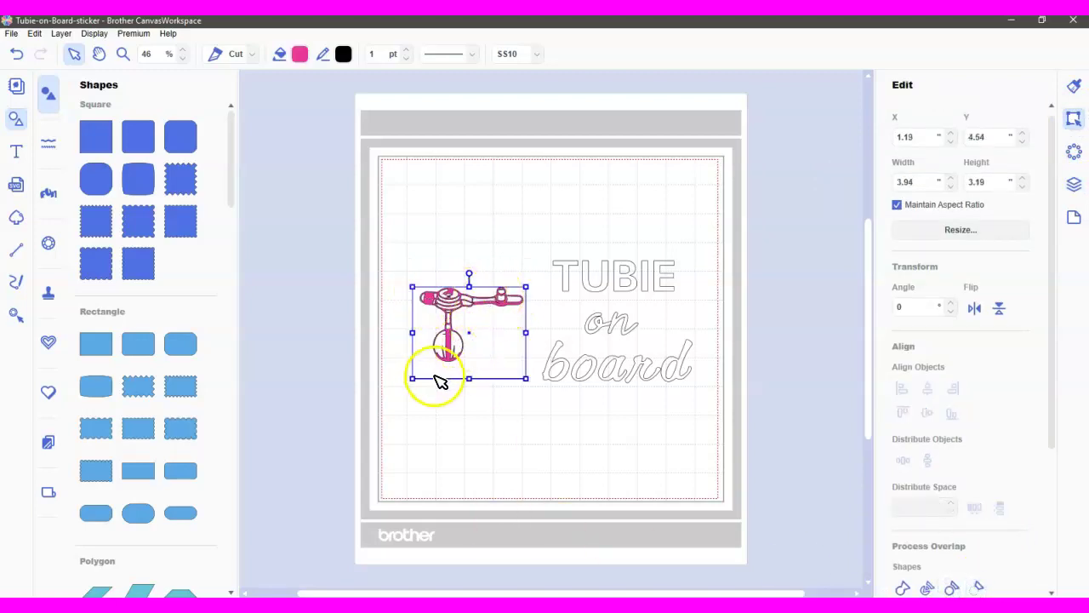
Reselect the pink tube shape, enter path editing, and choose Delete Point.
click(502, 421)
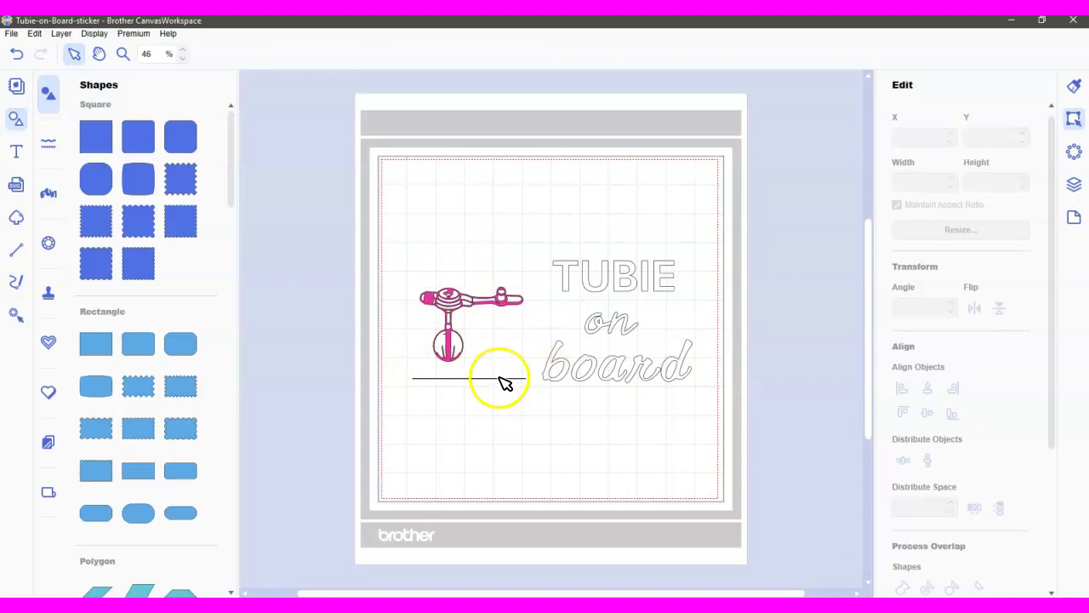
click(507, 383)
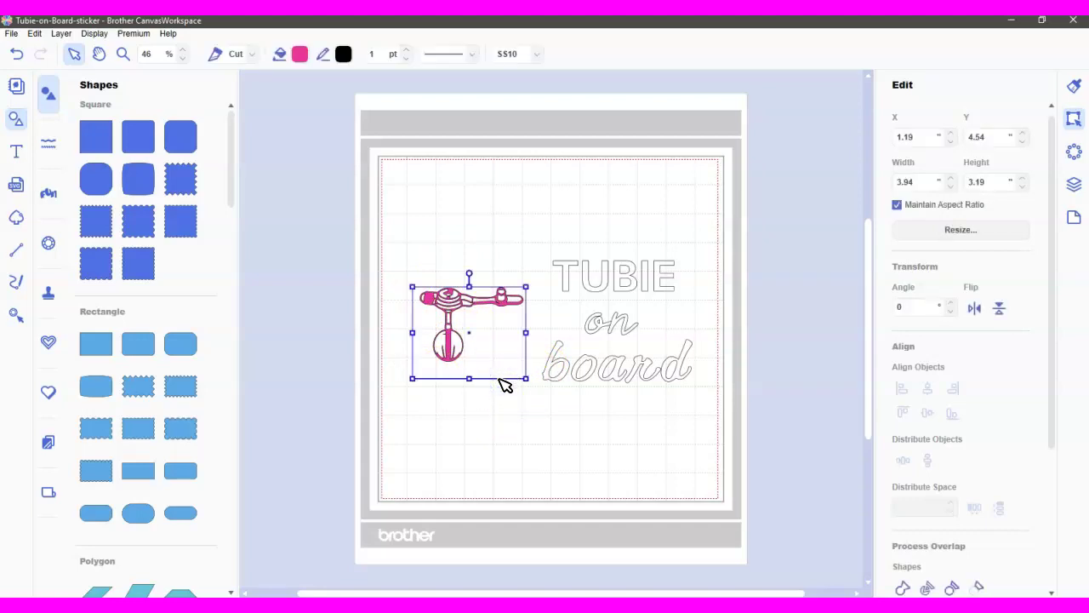
double_click(505, 383)
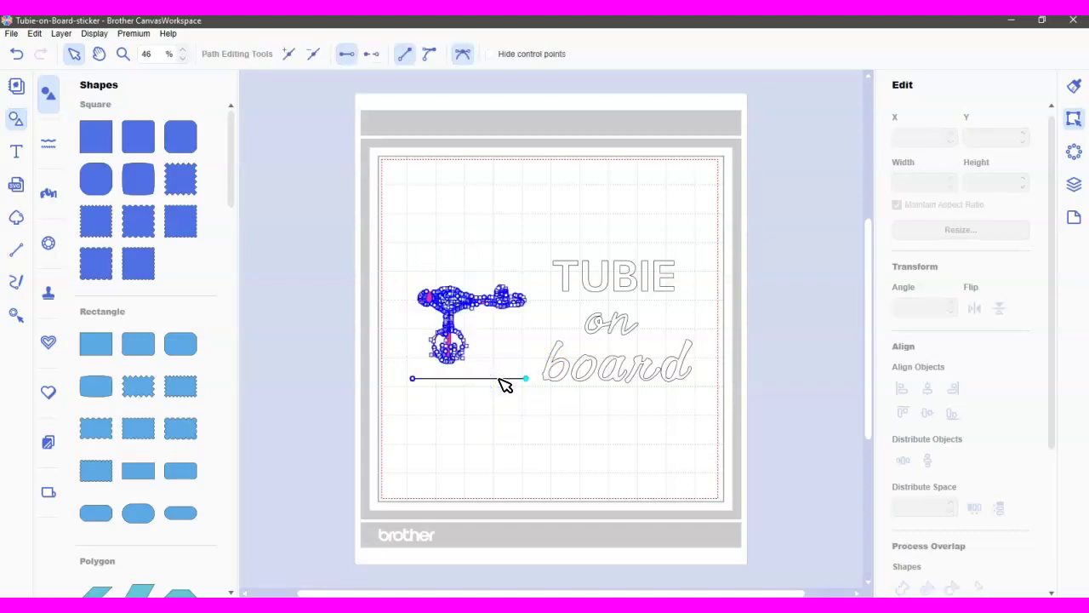
click(312, 58)
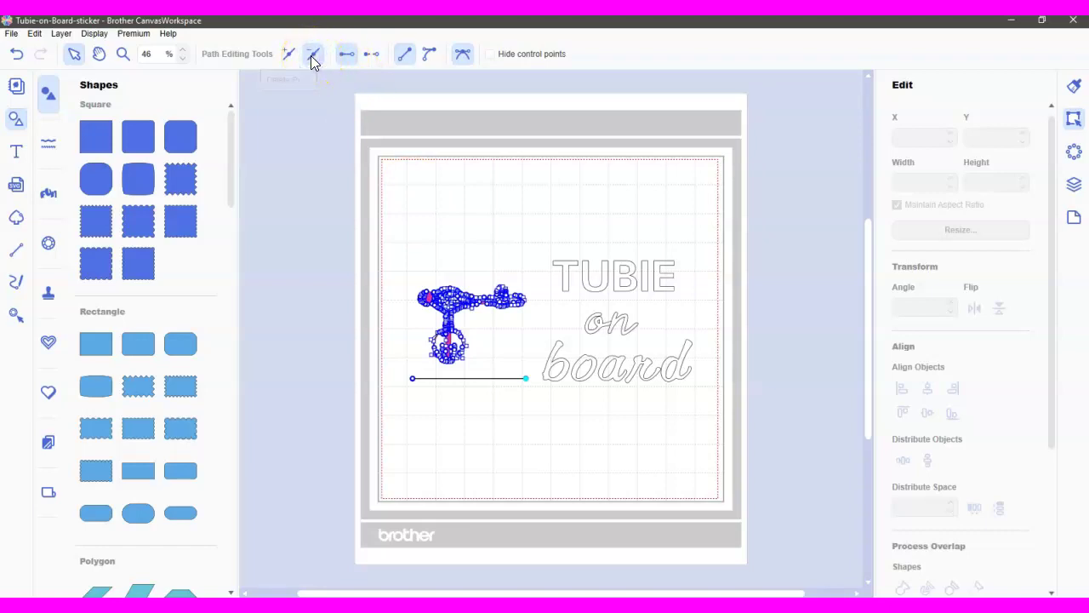
Undo twice to bring back the purple-blue square, then select the tubie image.
click(312, 57)
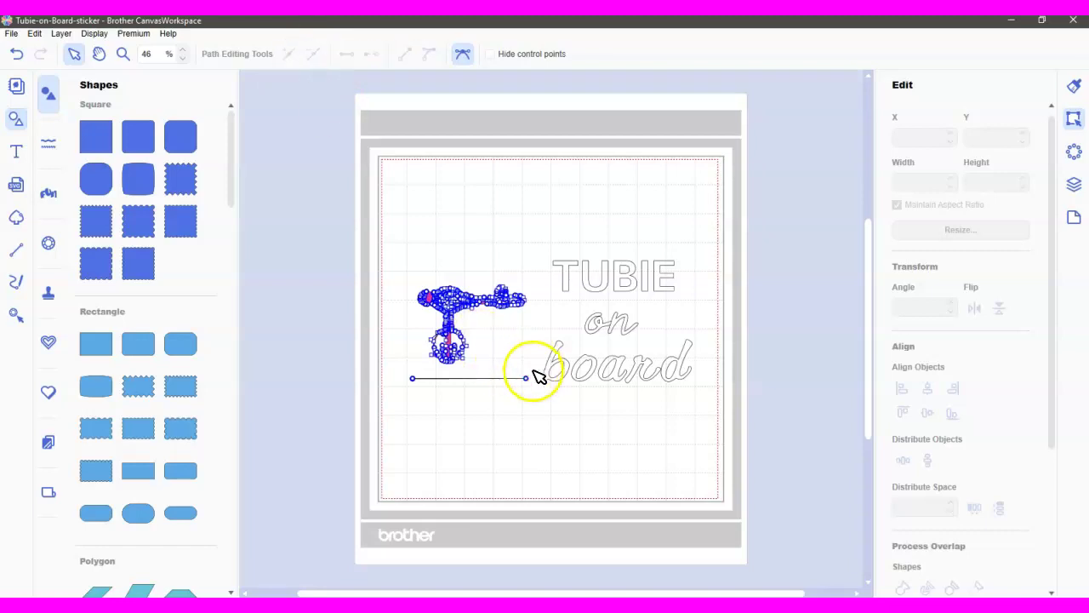
click(17, 57)
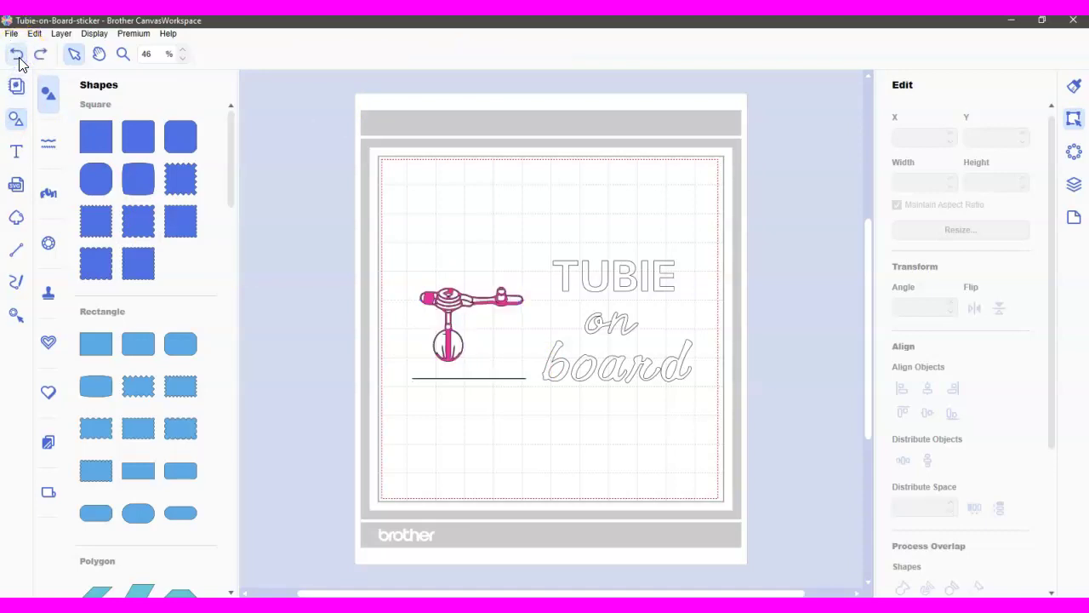
click(17, 56)
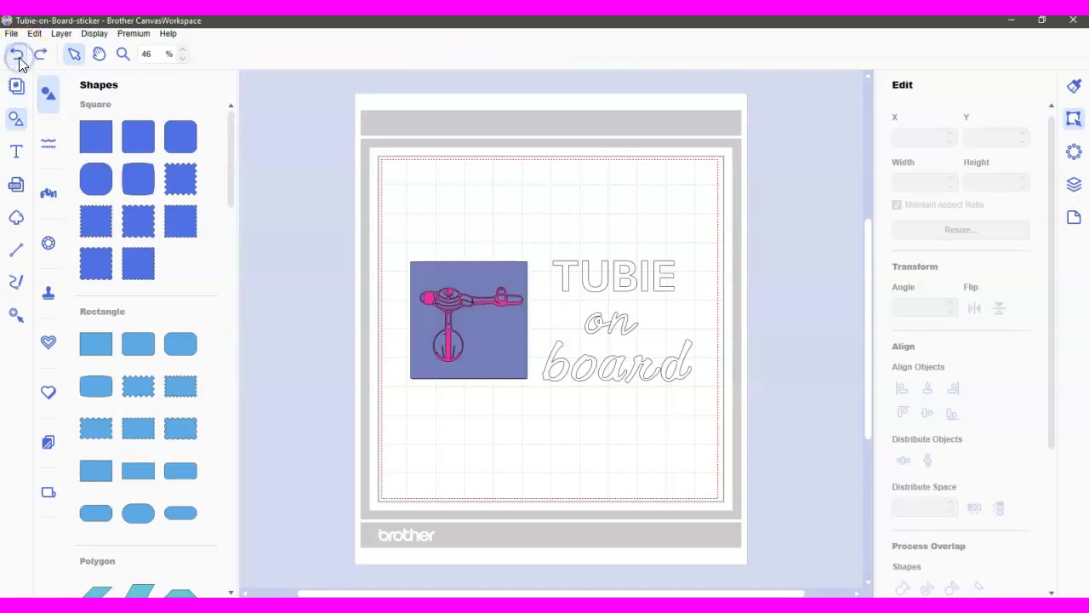
click(502, 440)
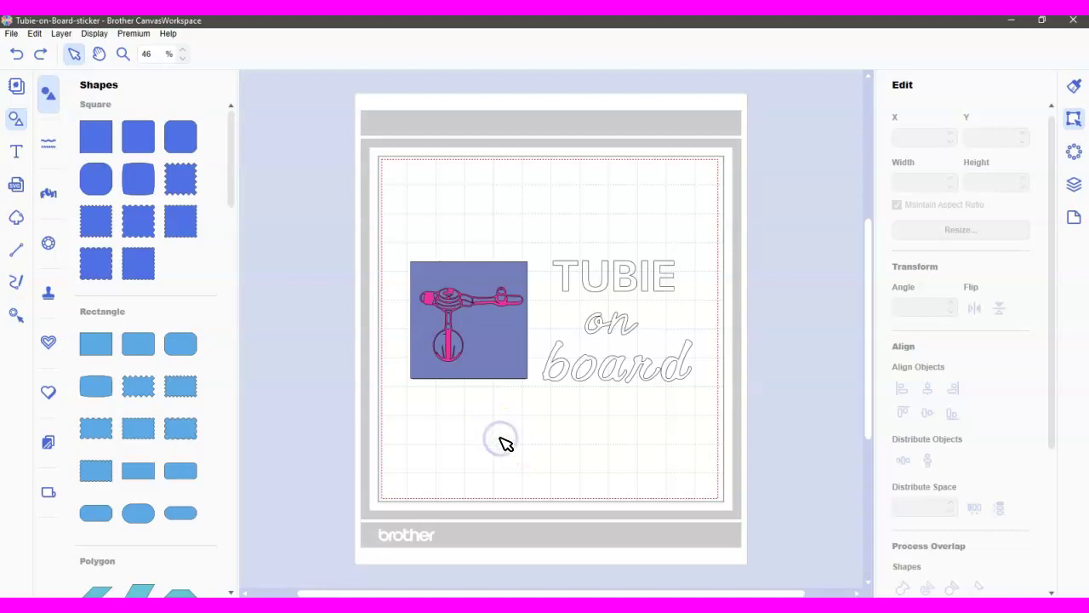
click(485, 331)
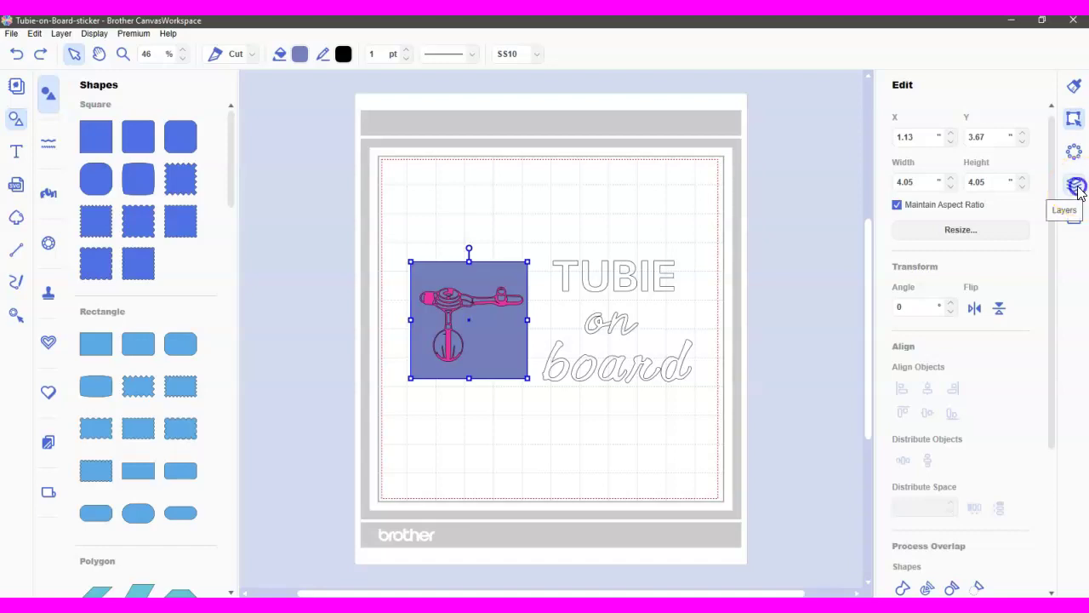
Select the pink SHAPE layer from the Layers list.
click(1076, 187)
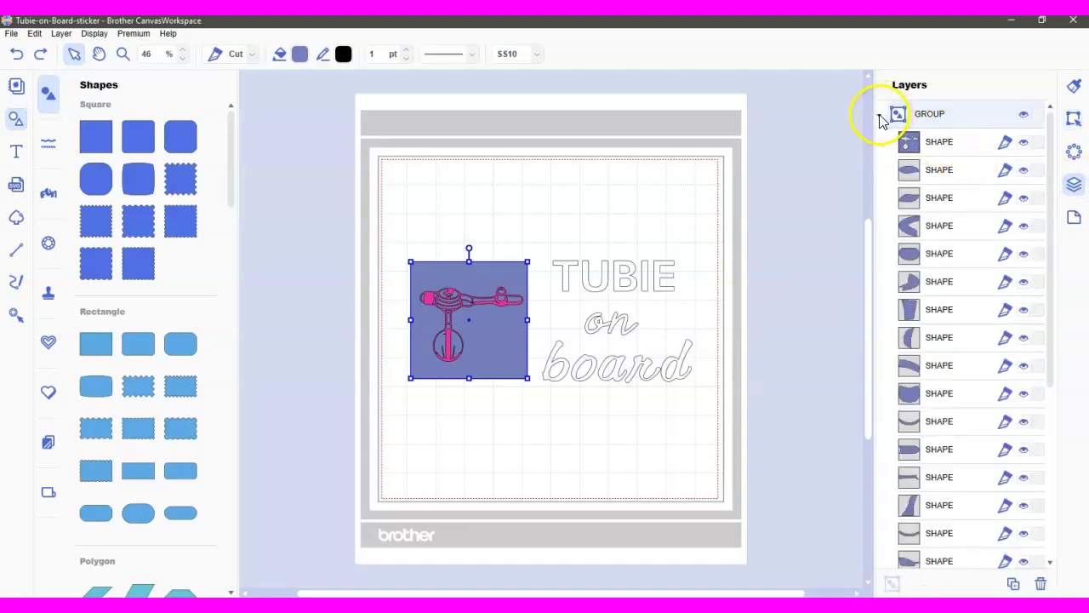
click(881, 115)
click(927, 144)
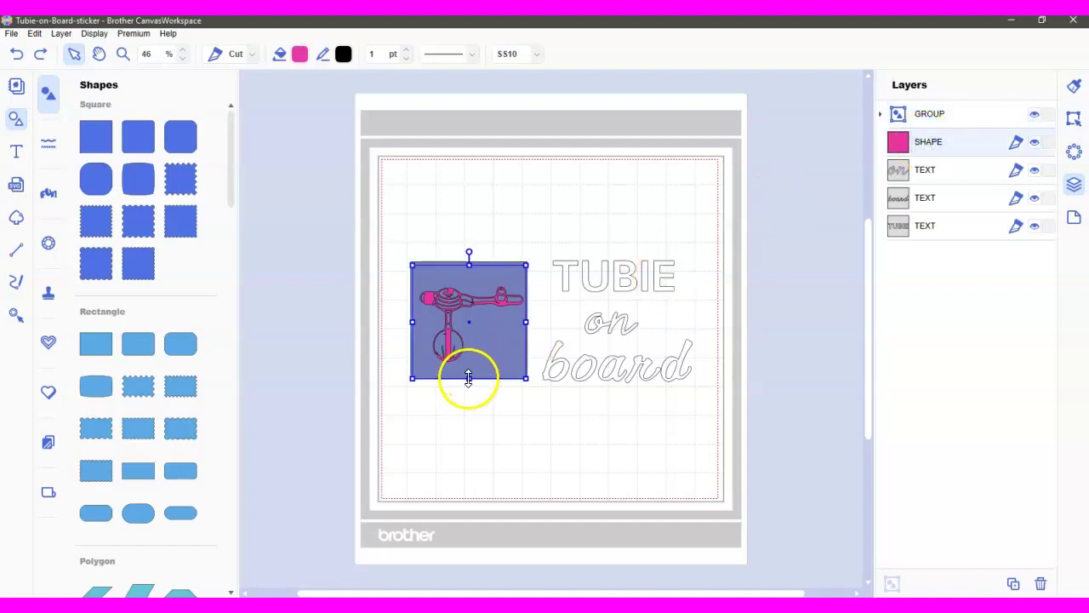
drag(468, 377, 468, 373)
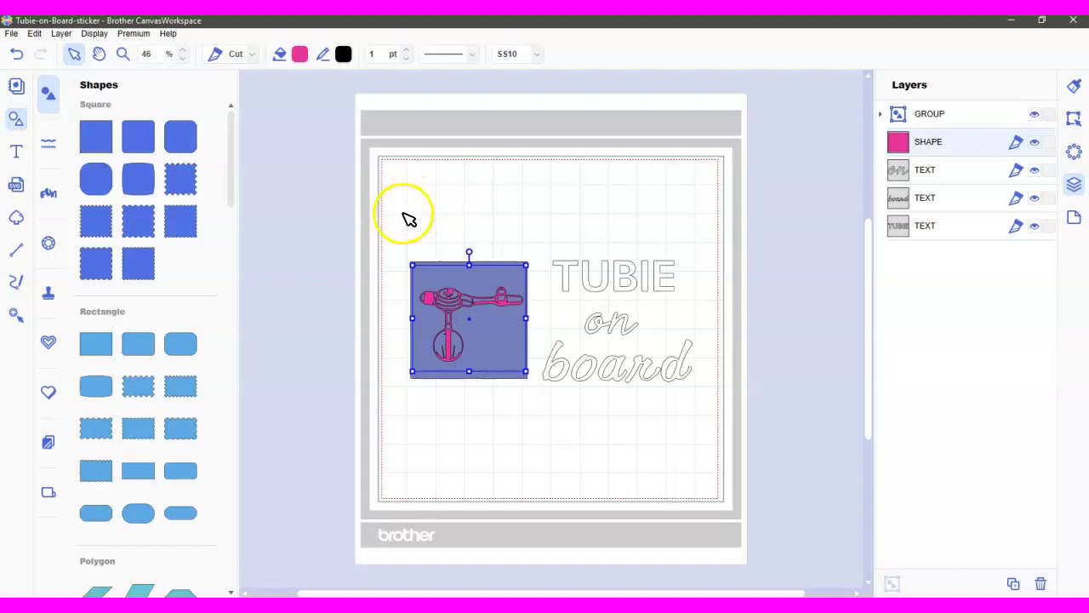
Select the tube image with the square behind it and Subtract the square.
drag(402, 213, 538, 406)
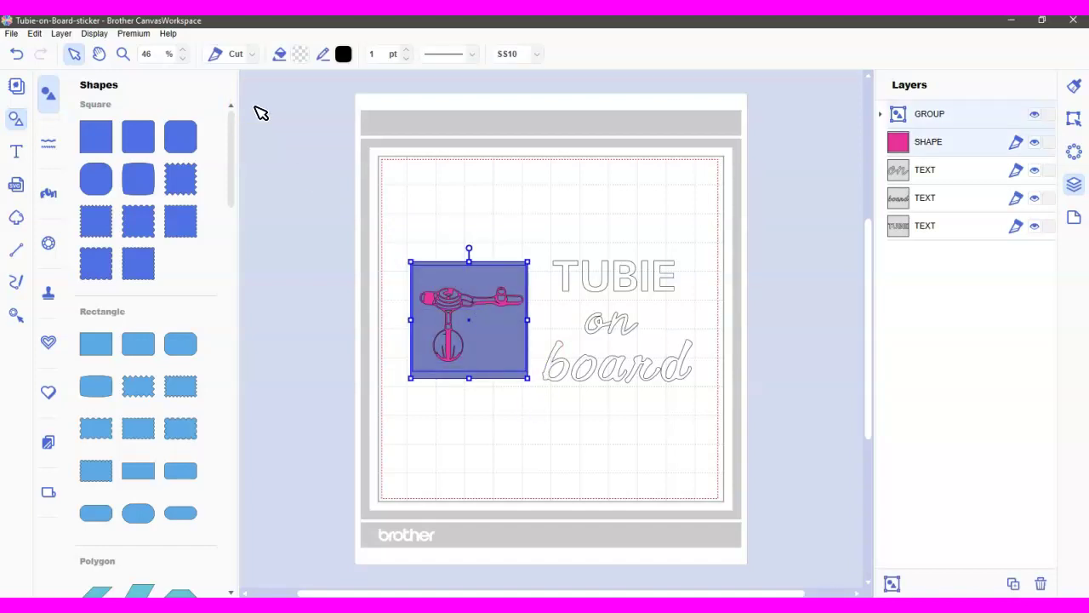
click(1074, 86)
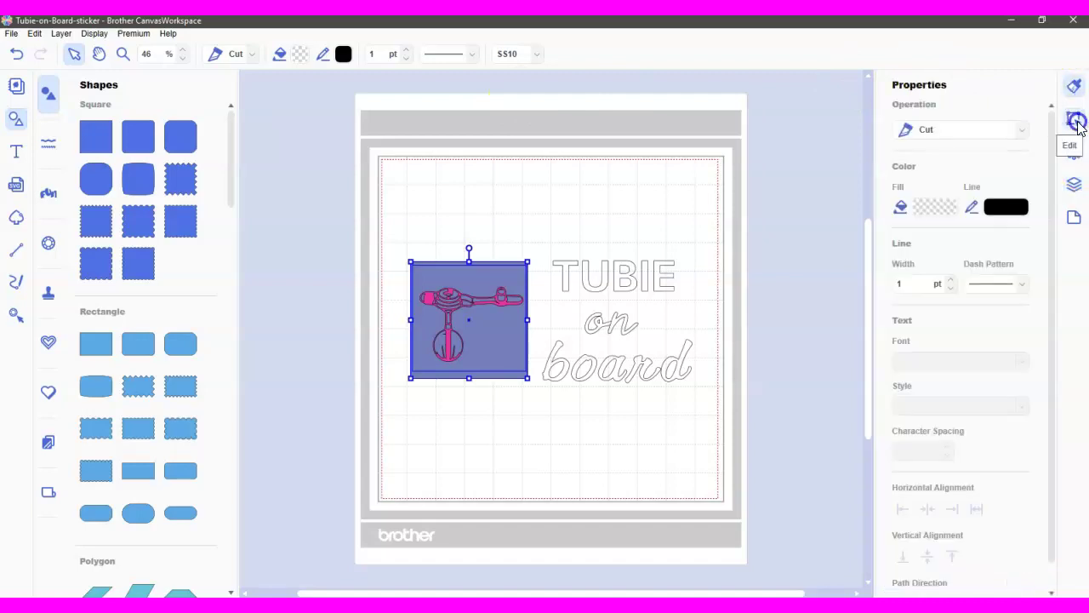
click(1076, 122)
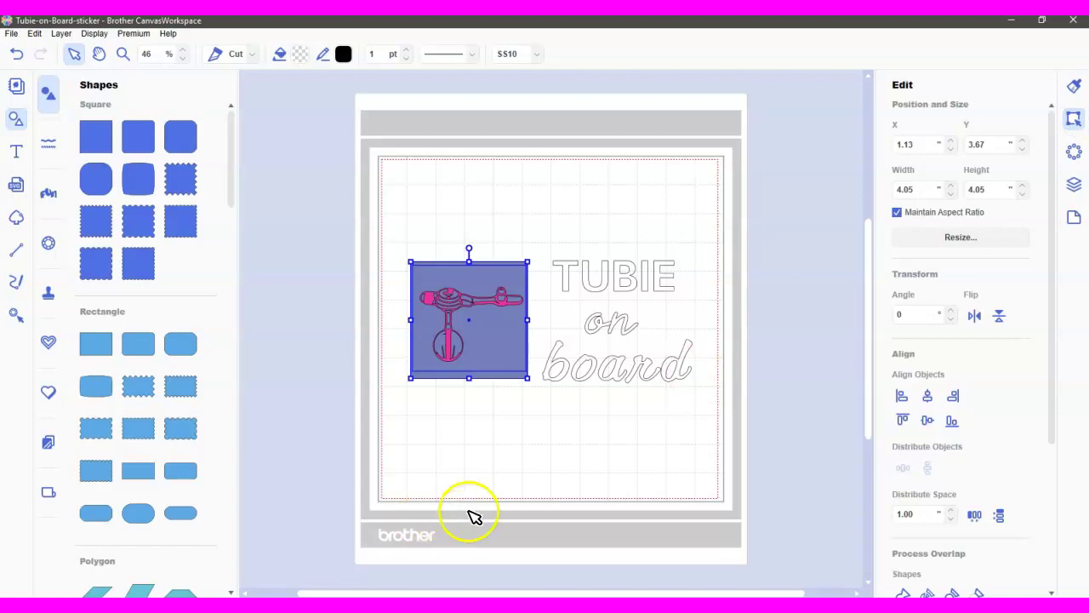
drag(512, 466, 534, 401)
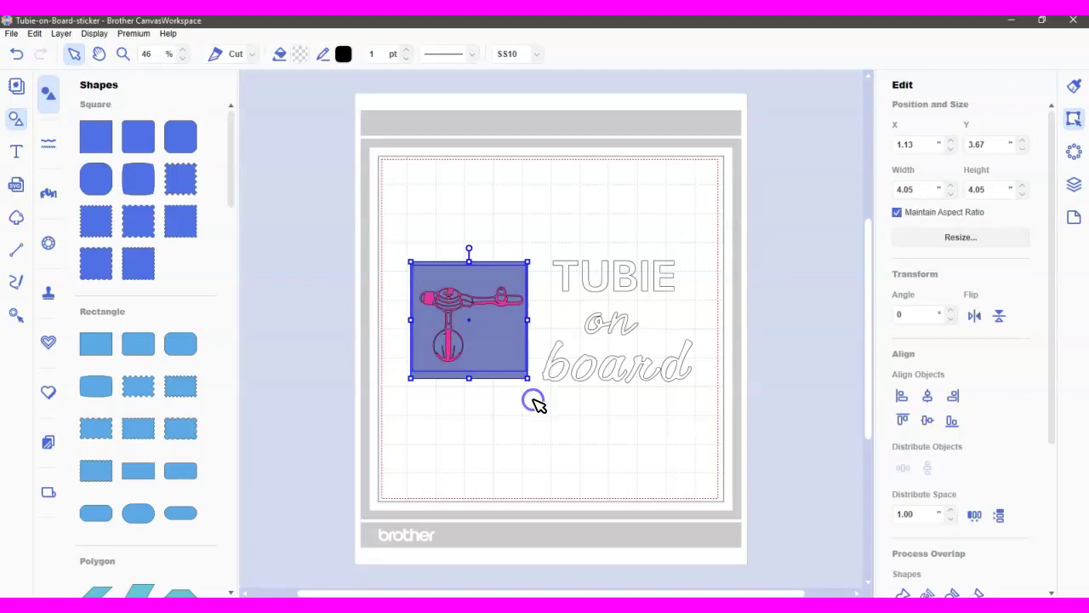
click(979, 593)
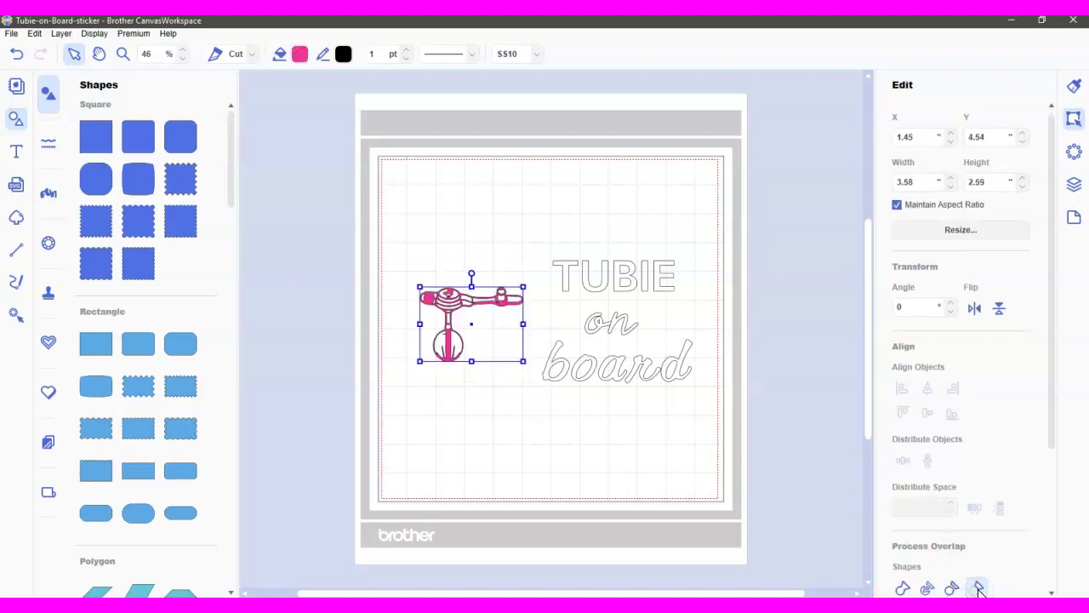
Zoom to 130% on the pink tube shape, pan to it, and reselect it.
click(454, 411)
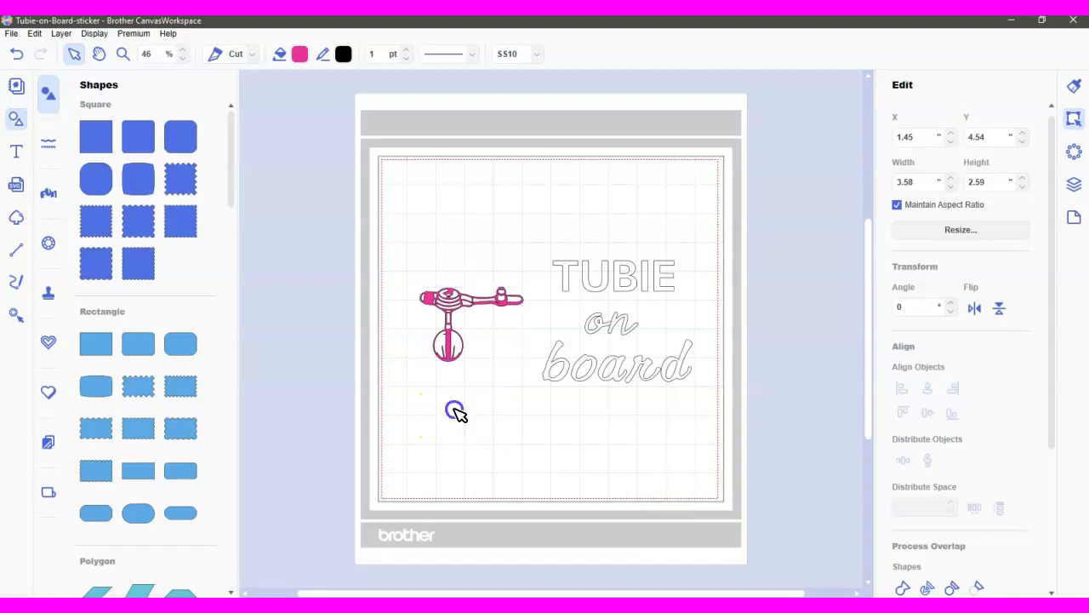
click(455, 338)
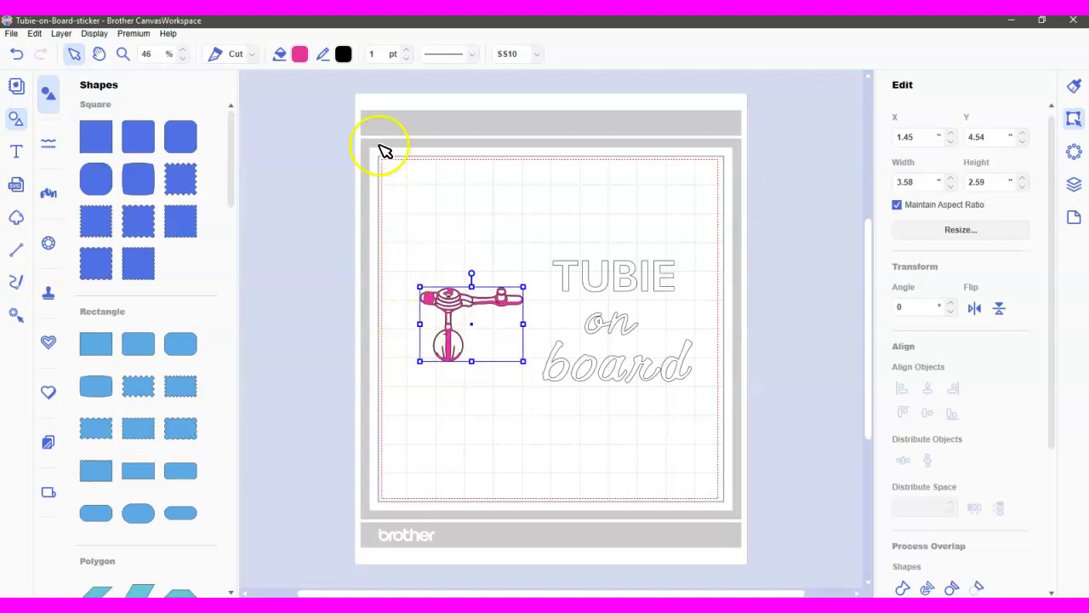
click(180, 53)
click(180, 53)
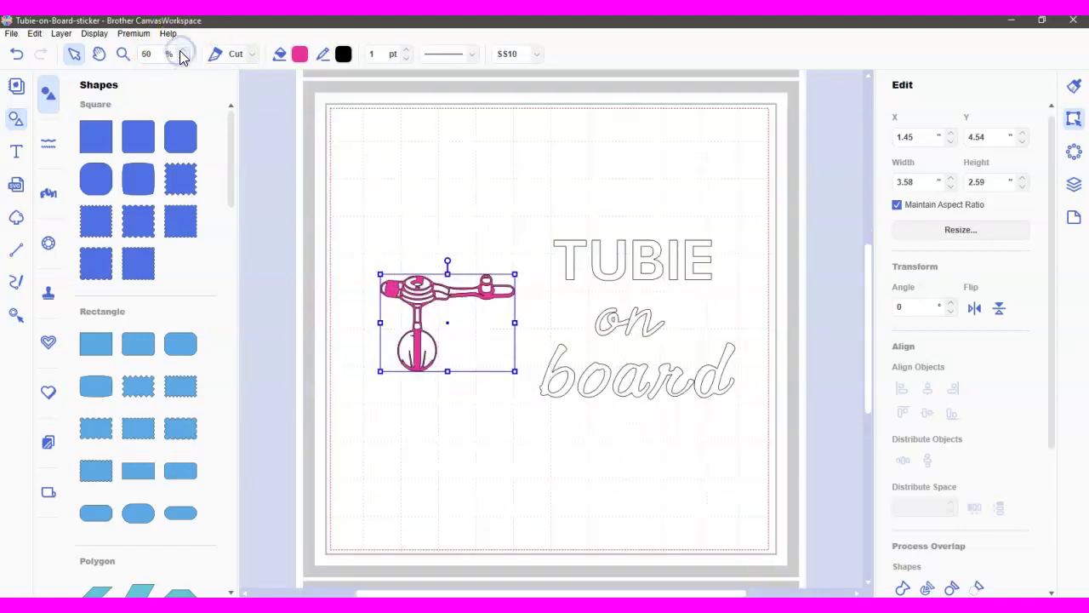
click(180, 54)
click(180, 54)
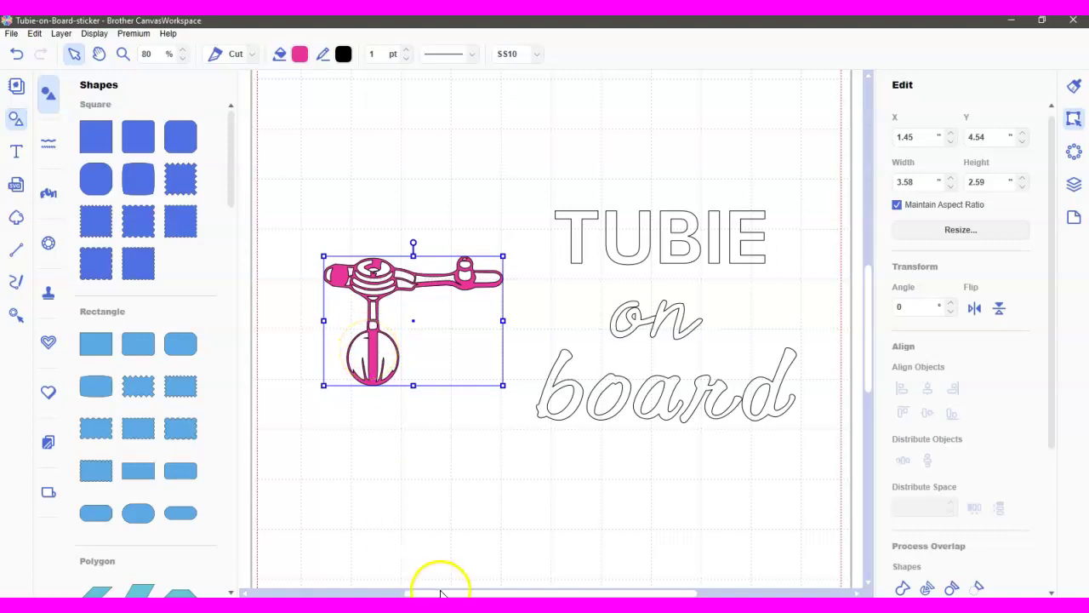
drag(428, 593, 399, 594)
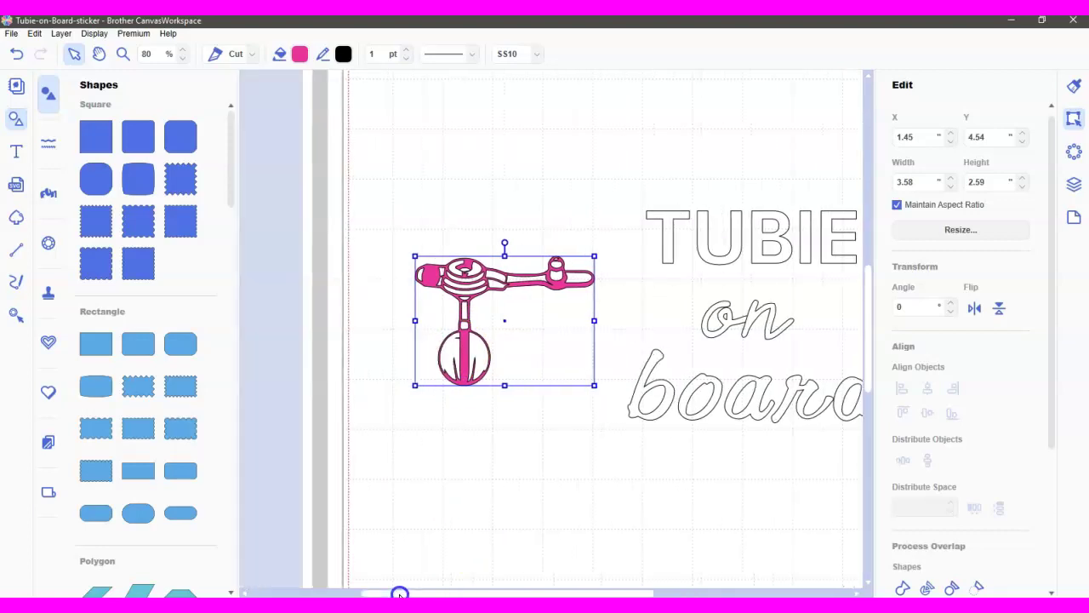
click(187, 54)
click(186, 53)
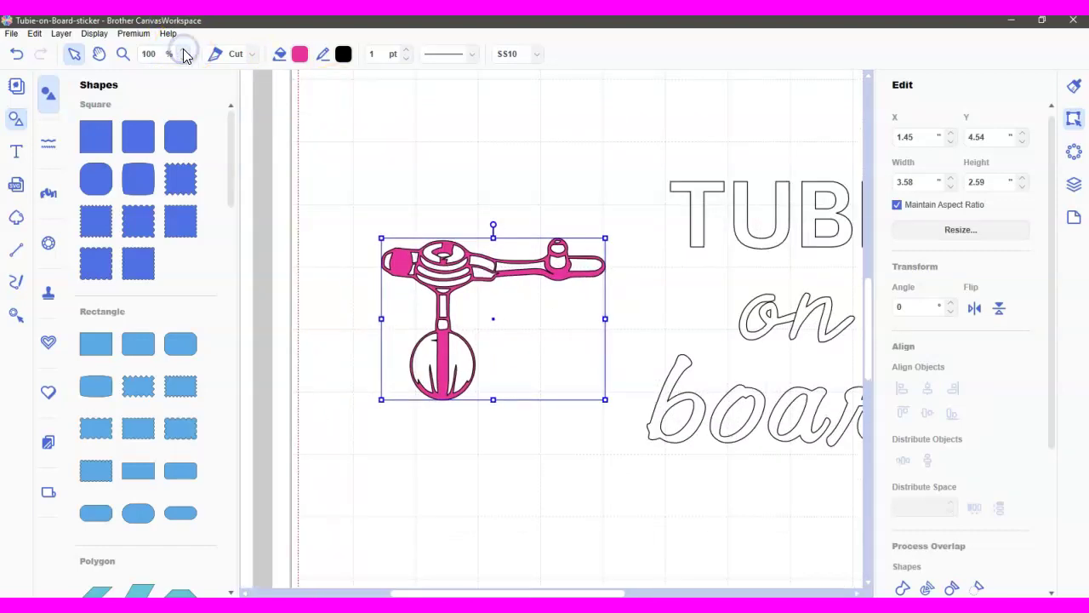
click(186, 54)
click(183, 52)
click(184, 52)
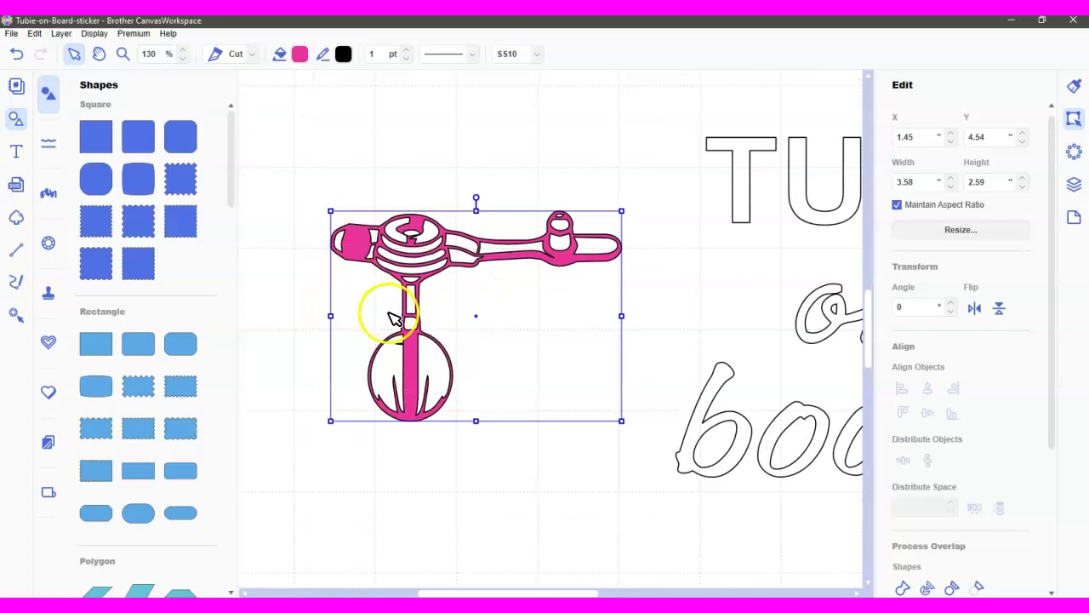
click(402, 351)
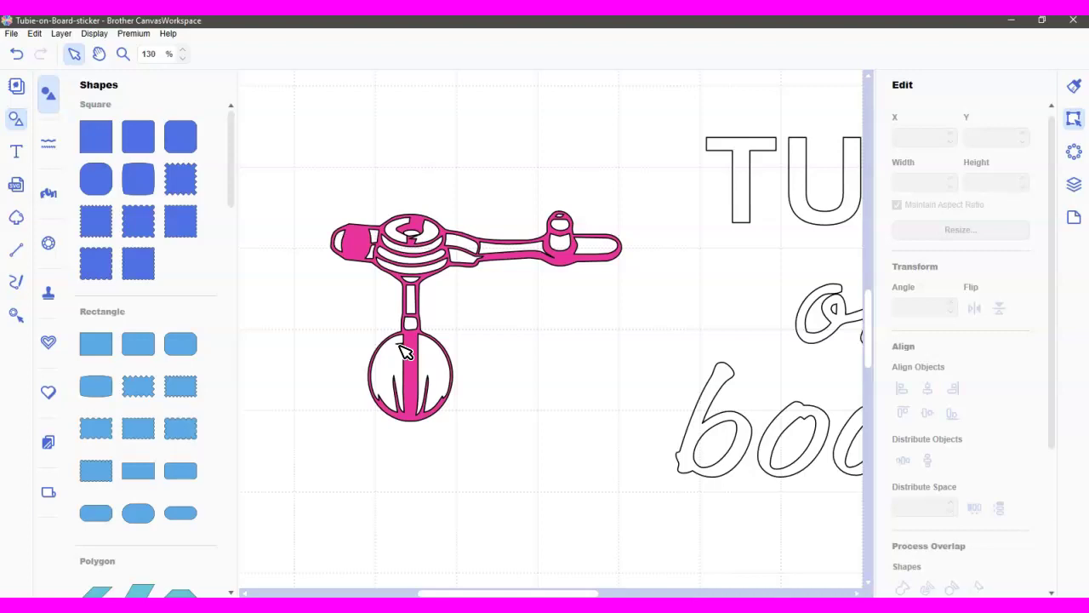
click(411, 373)
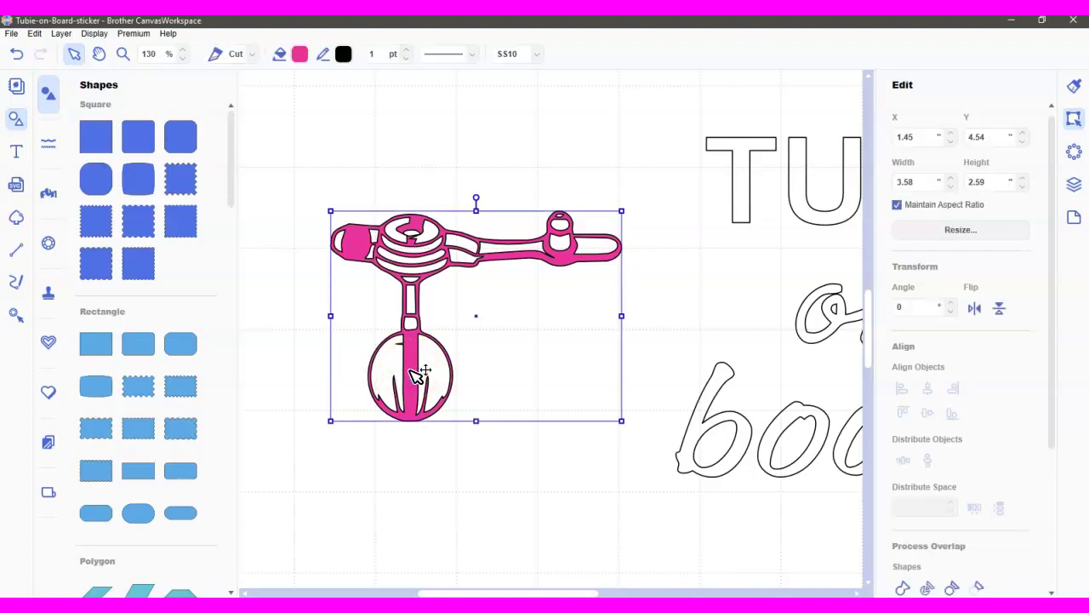
Delete the stray point at the top of the tube's ball, then exit point editing.
double_click(412, 374)
click(397, 346)
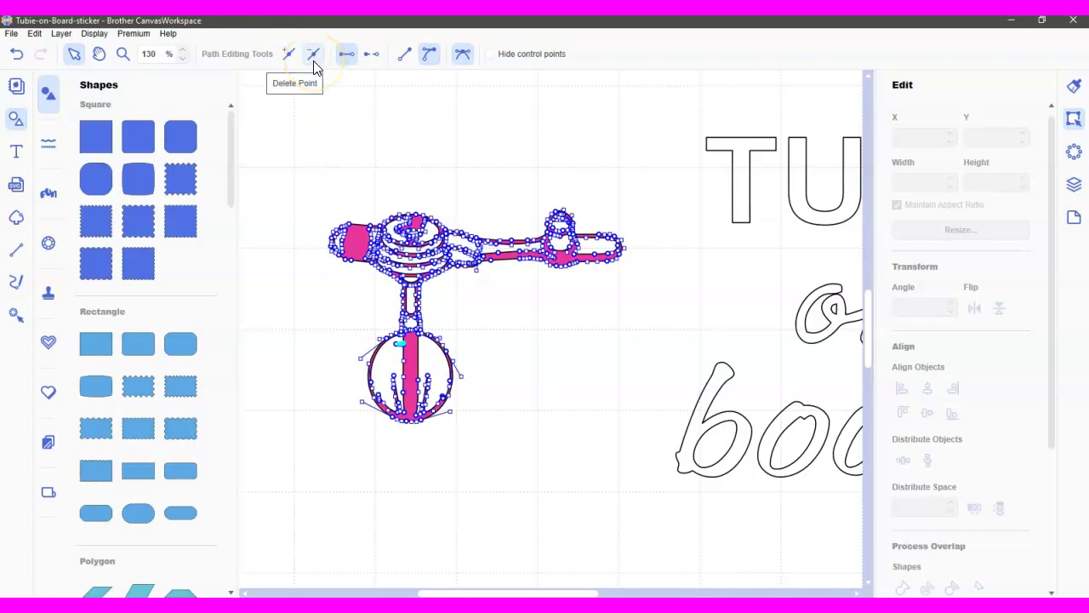
click(314, 56)
mouse_move(390, 305)
mouse_down()
mouse_move(387, 360)
mouse_move(403, 350)
mouse_up()
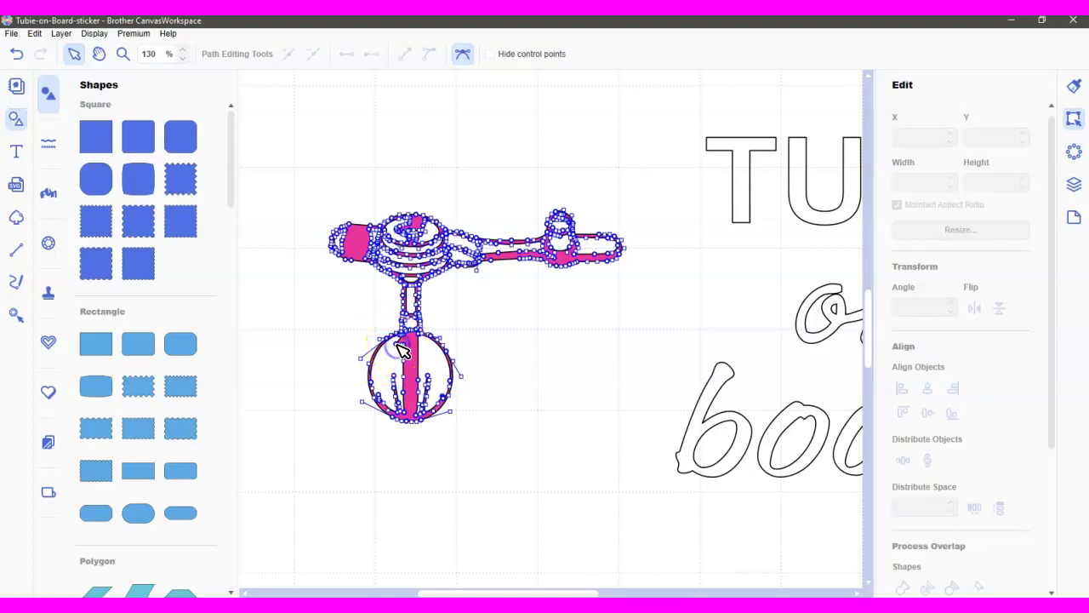
click(404, 351)
click(347, 58)
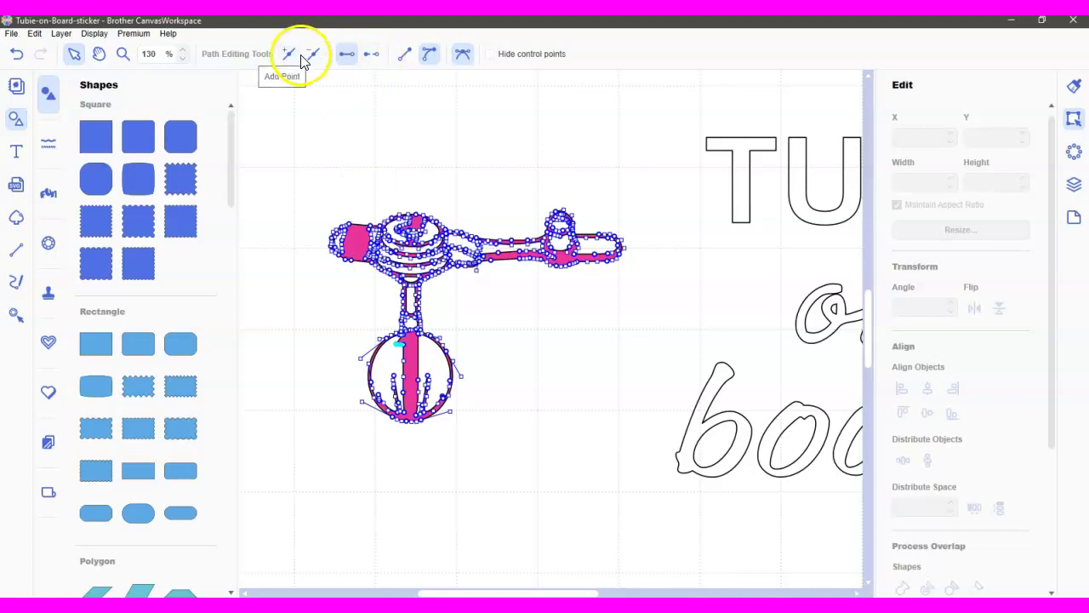
click(312, 57)
click(314, 57)
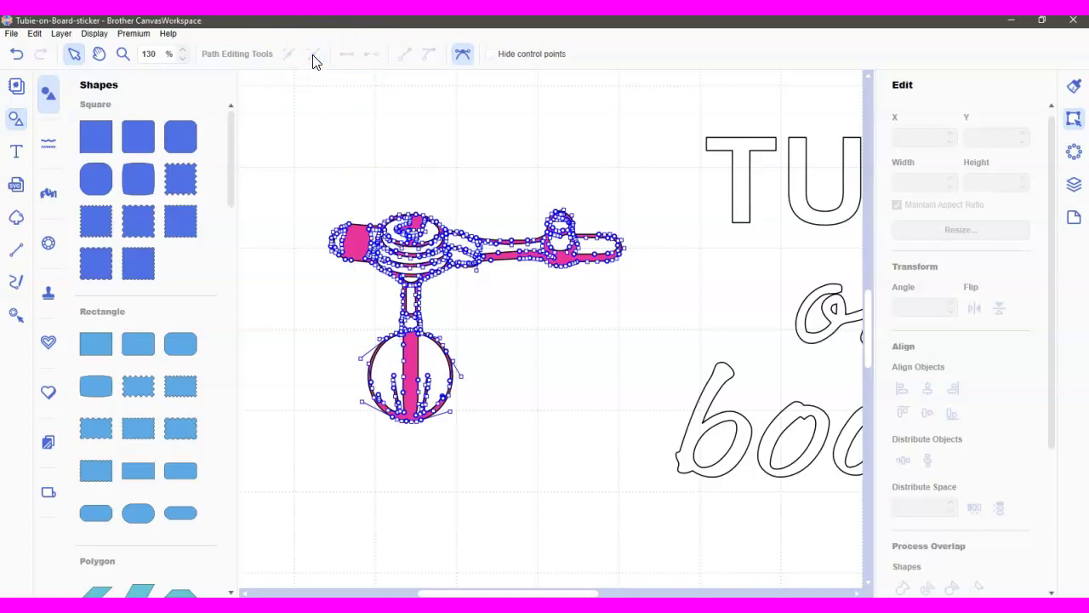
click(569, 346)
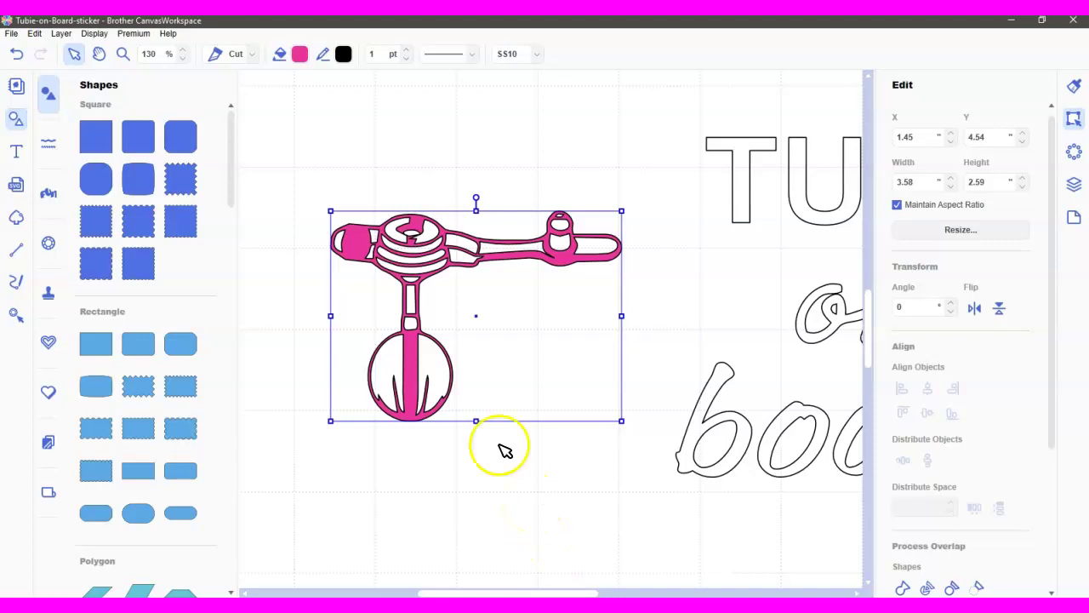
Give the Liverpool Italic word 'board' a solid teal fill beside the pink tube.
click(712, 423)
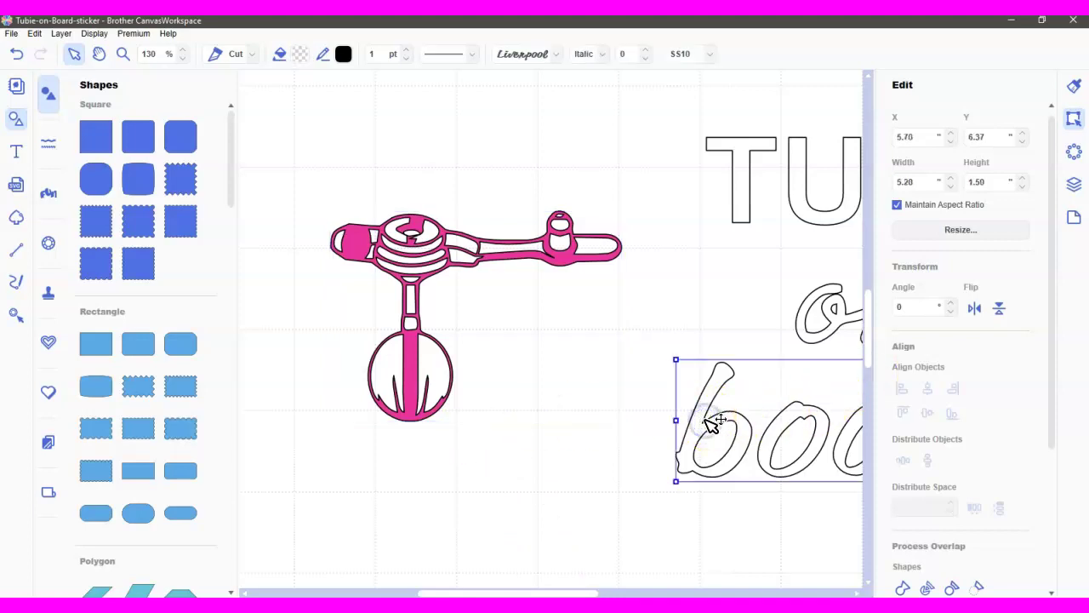
click(1074, 89)
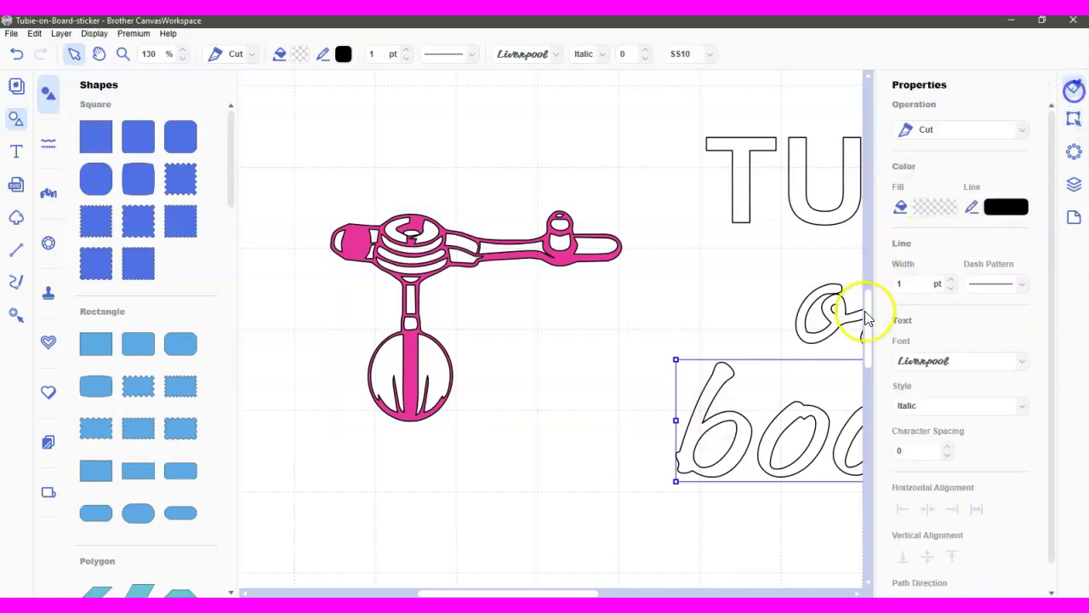
click(932, 211)
click(933, 210)
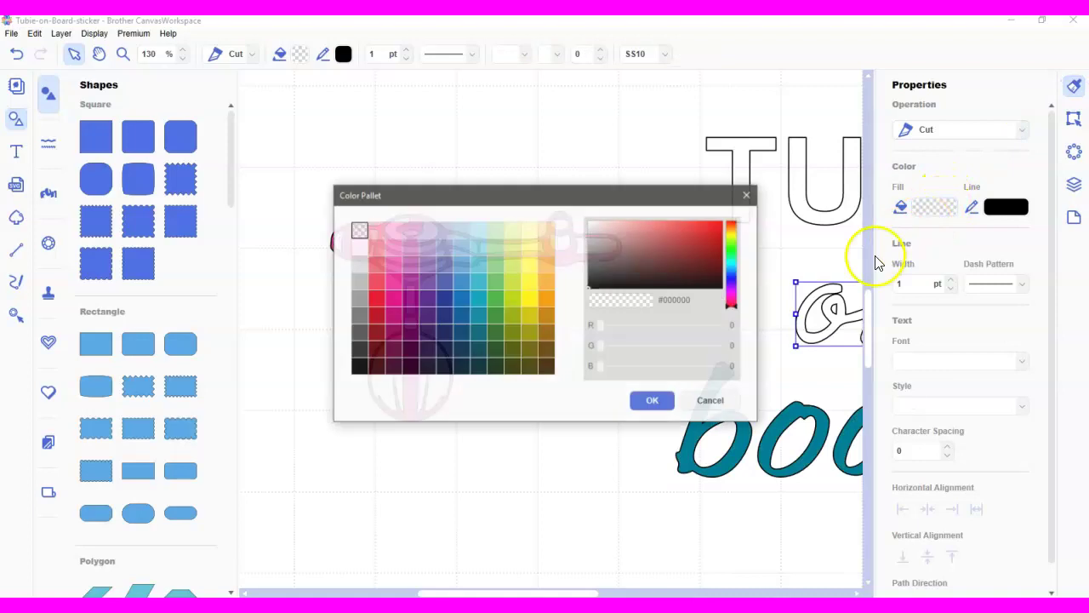
click(713, 403)
click(717, 429)
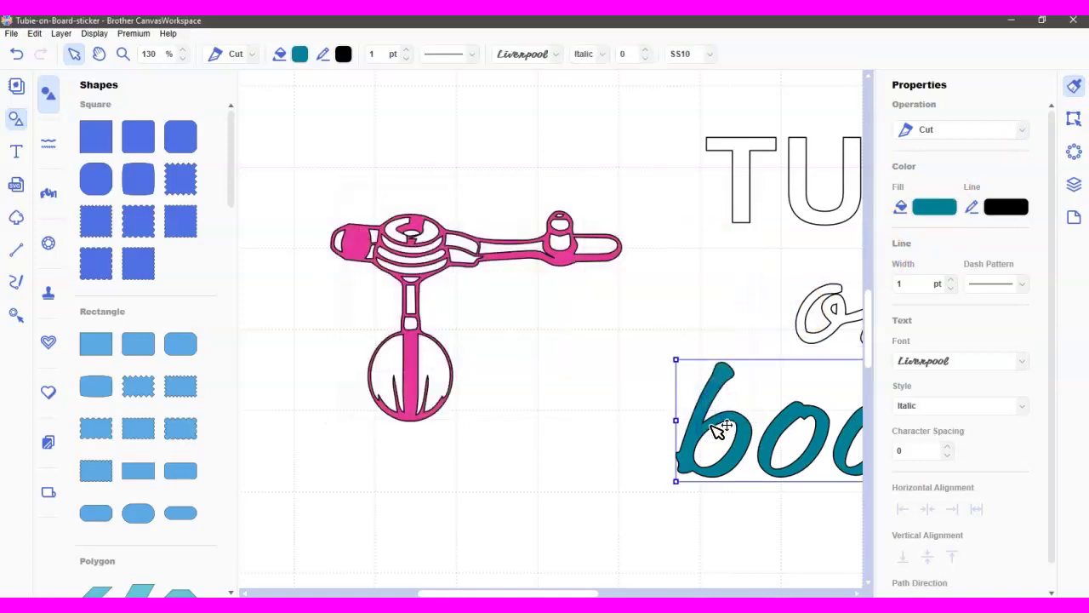